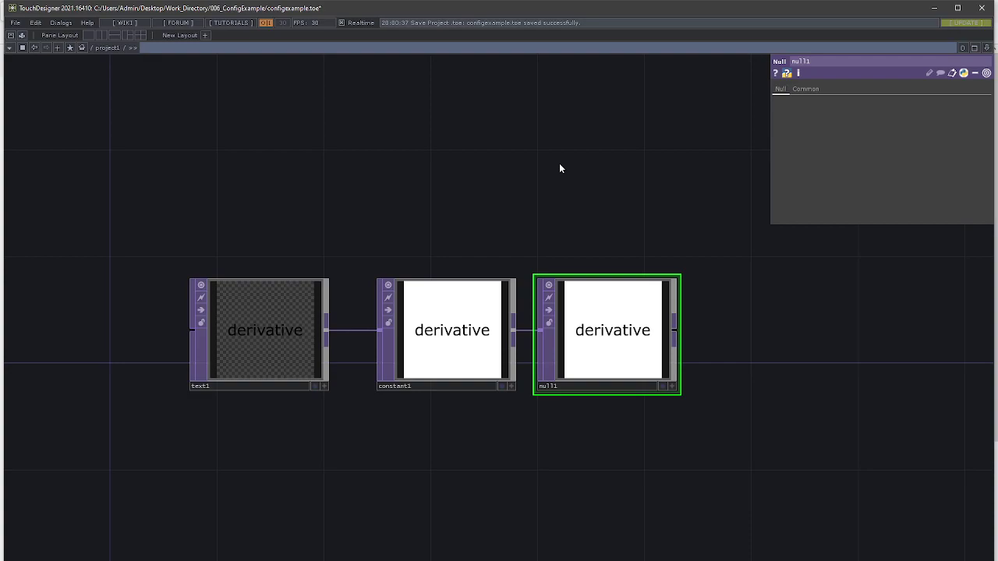
Step: Look at the JSON Config component page in Firefox and the 006_ConfigExample project folder in File Explorer
key("alt+Tab")
key("alt+Tab")
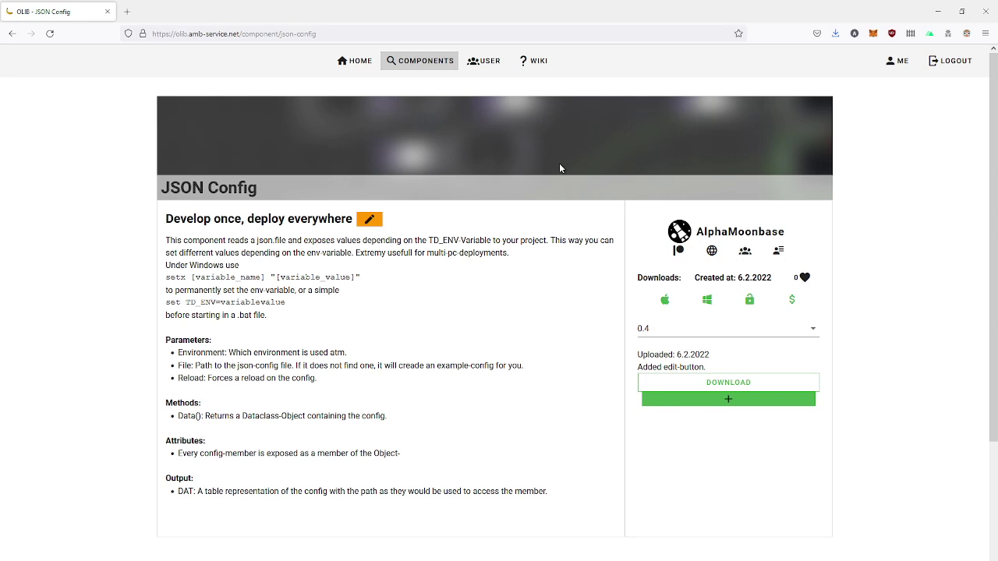
key("alt+Tab")
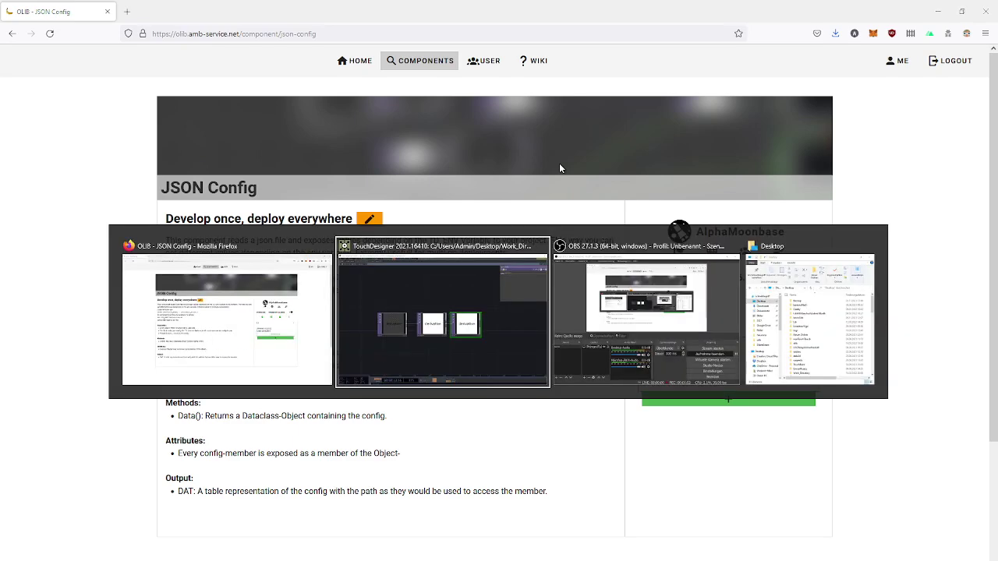
key("alt+Tab")
key("alt+Tab")
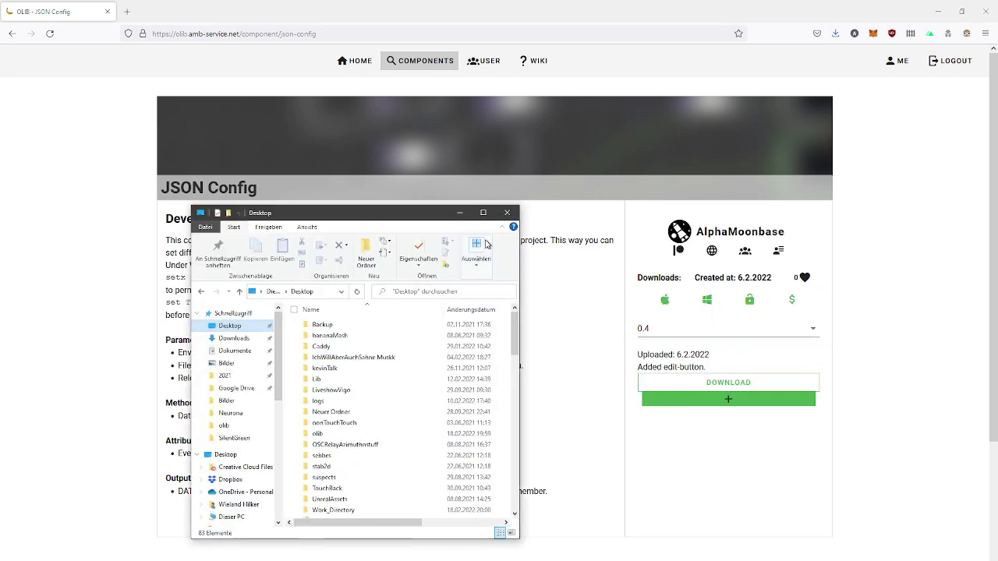
left_click_drag(343, 217, 0, 281)
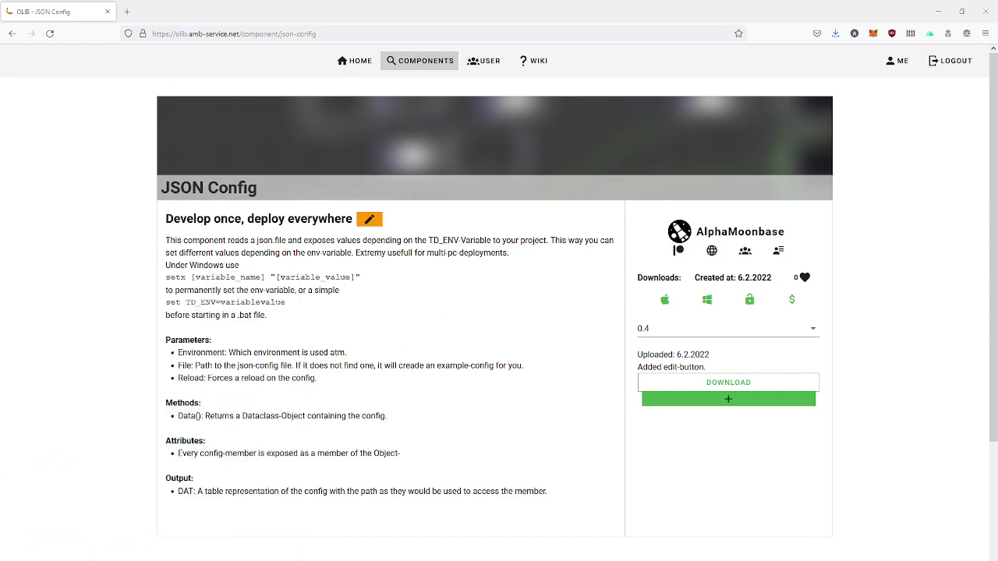
key("alt+Tab")
key("alt+Tab")
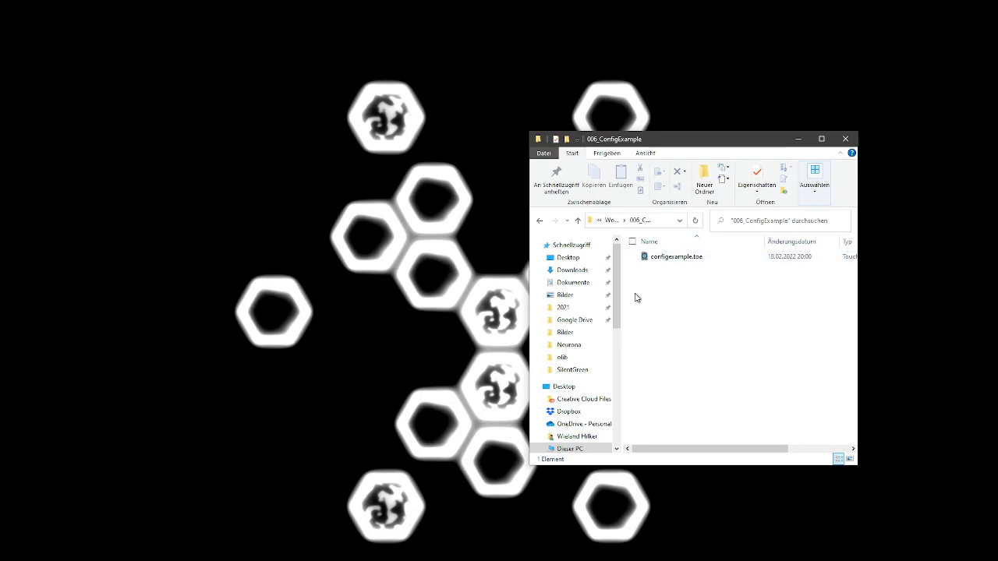
Step: Switch back to the JSON Config page in Firefox and read the instructions for setting the TD_ENV environment variable
key("alt+Tab")
left_click(647, 325)
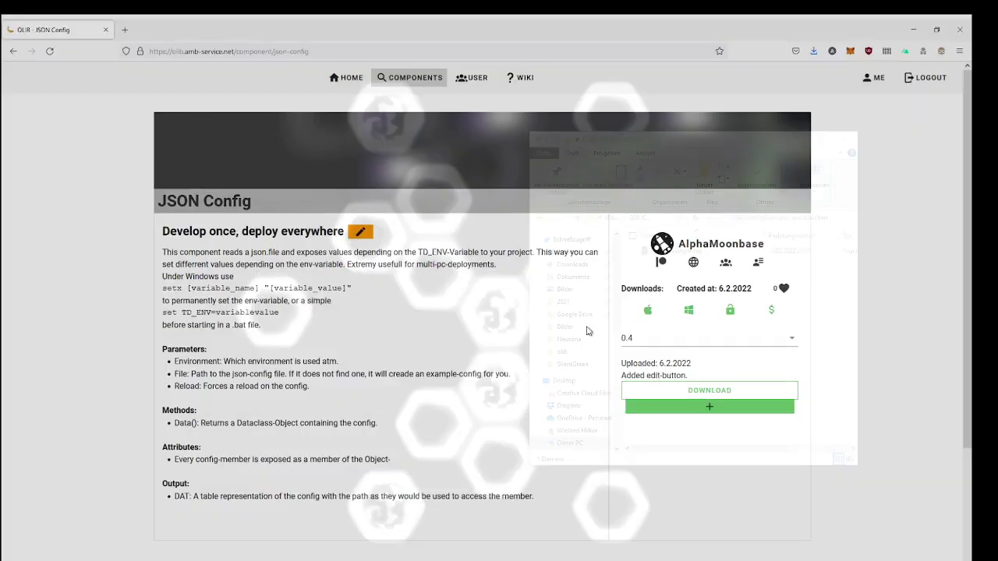
left_click_drag(168, 182, 271, 199)
left_click_drag(276, 302, 270, 302)
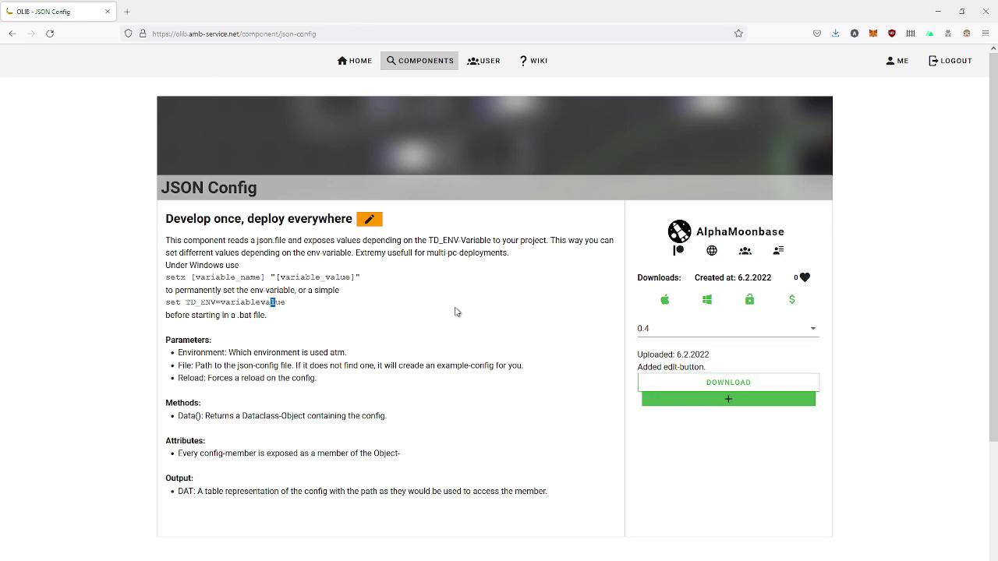
Step: Switch to TouchDesigner and place the JSON Config component from the component browser into the network above text1
key("alt+Tab")
left_click(515, 327)
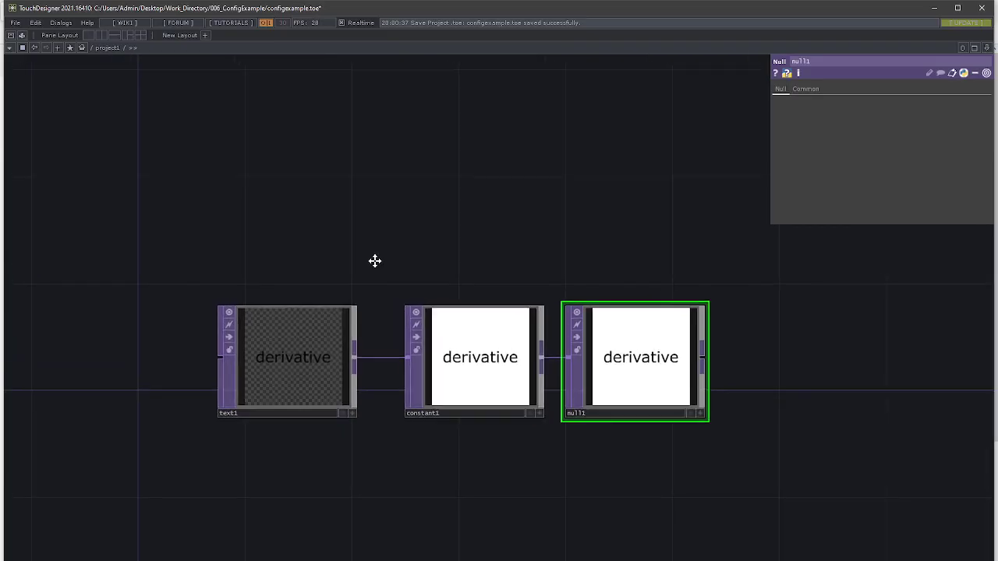
scroll(372, 249, "down", 2)
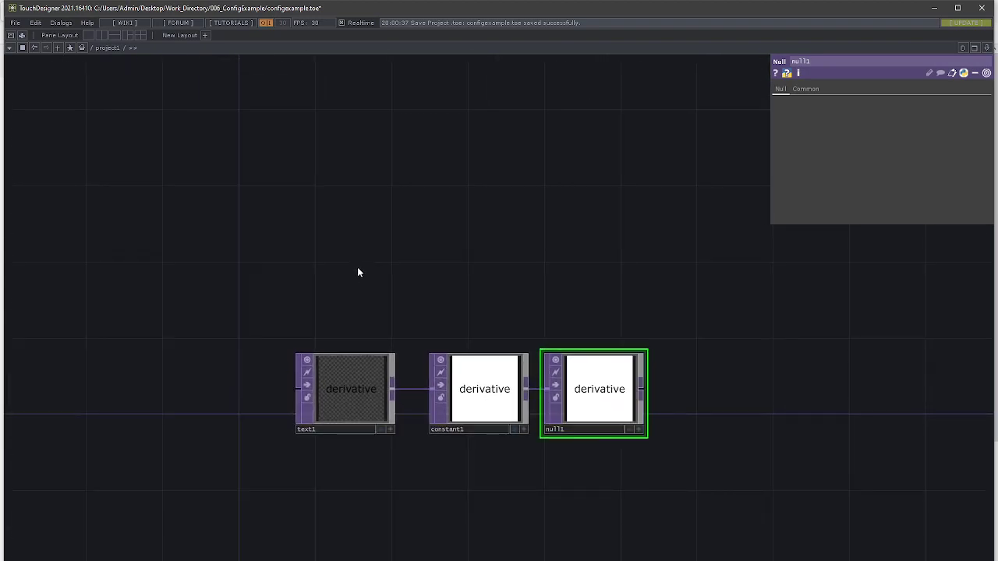
key("ctrl+shift+m")
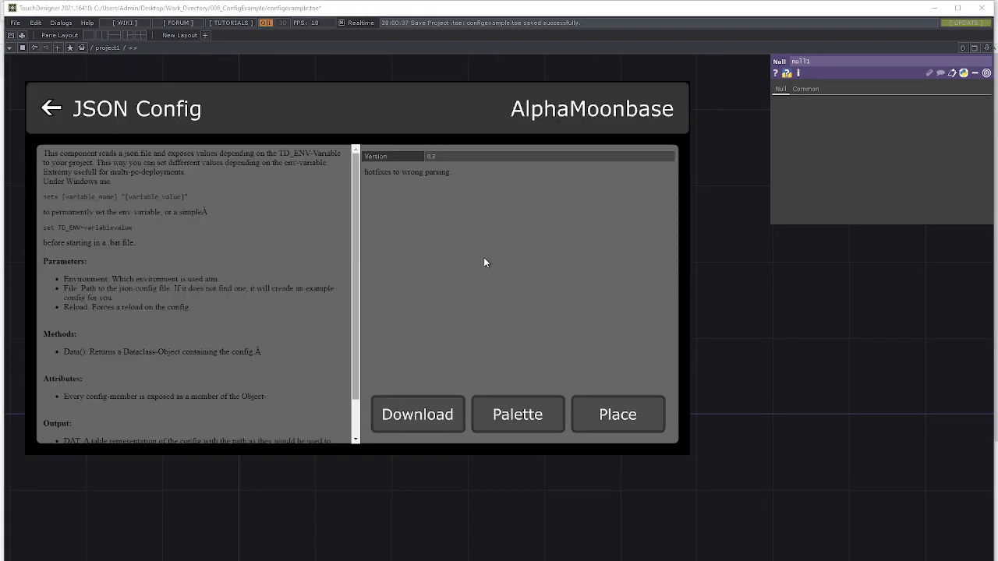
left_click(632, 414)
left_click(360, 203)
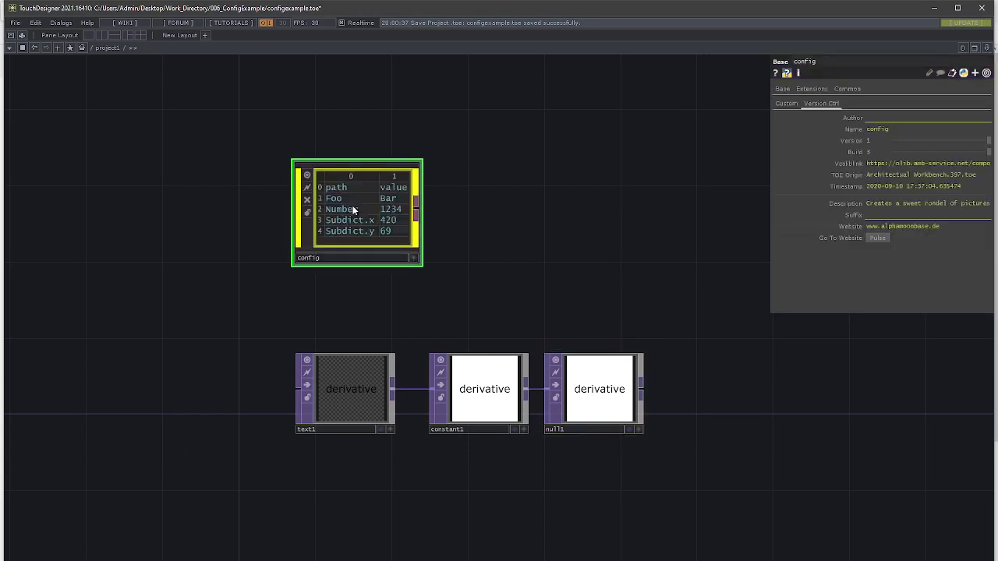
Step: Show the config component's Custom parameters and review its table of paths and values
scroll(401, 223, "up", 2)
left_click_drag(557, 243, 560, 257)
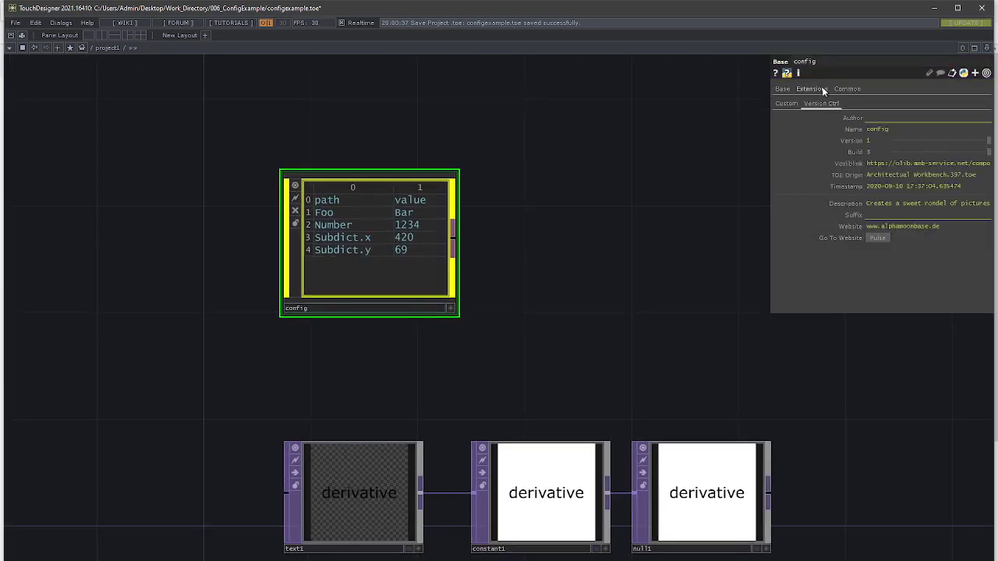
left_click(786, 103)
scroll(358, 179, "up", 2)
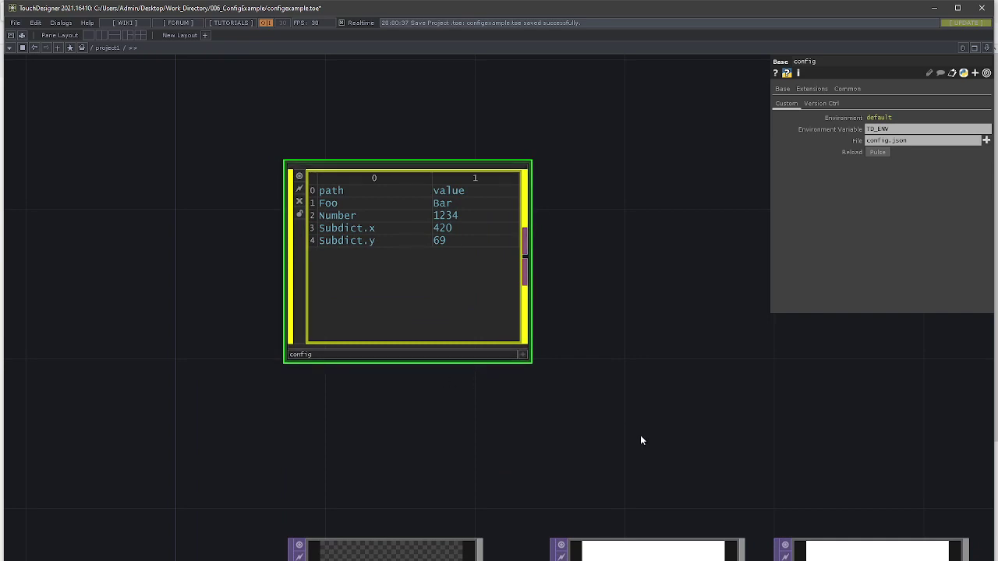
left_click_drag(504, 221, 452, 268)
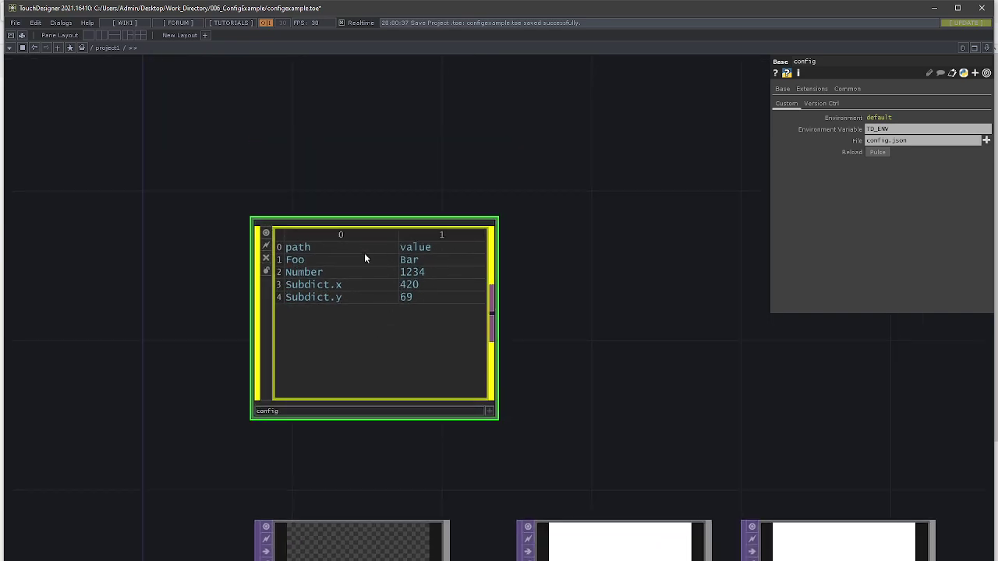
left_click_drag(586, 323, 615, 282)
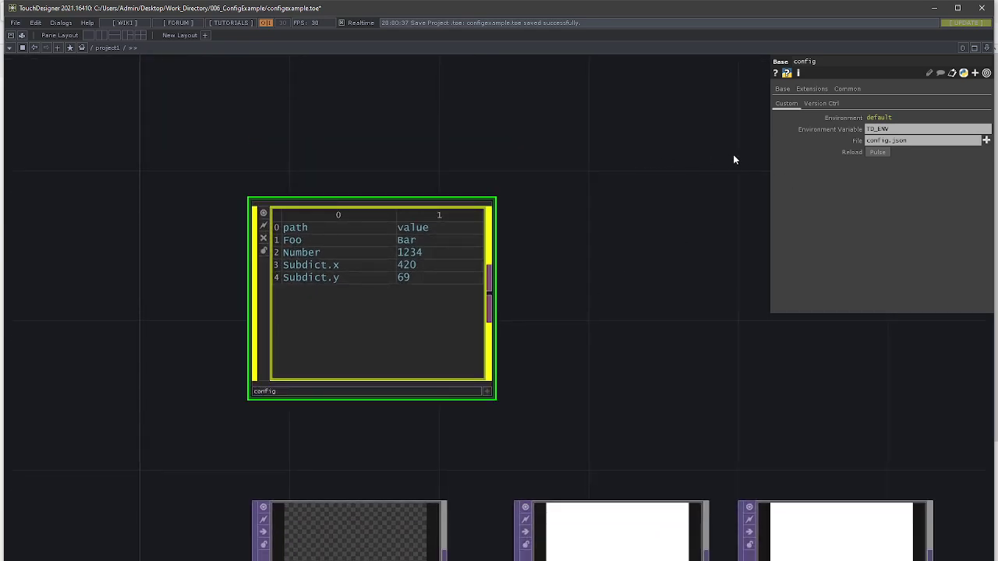
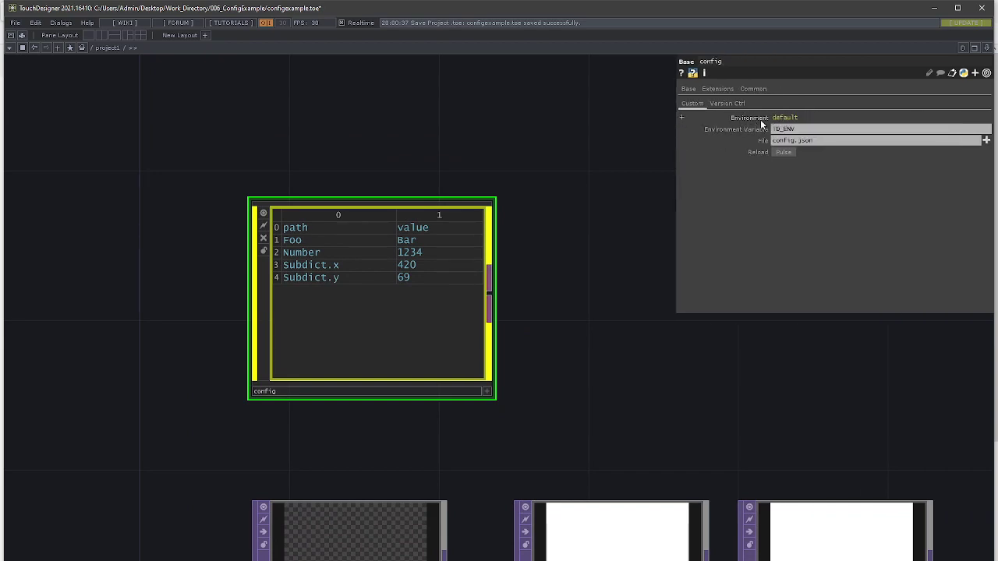
Step: Examine the config component's Environment, Environment Variable, File and Reload parameters
mouse_move(759, 119)
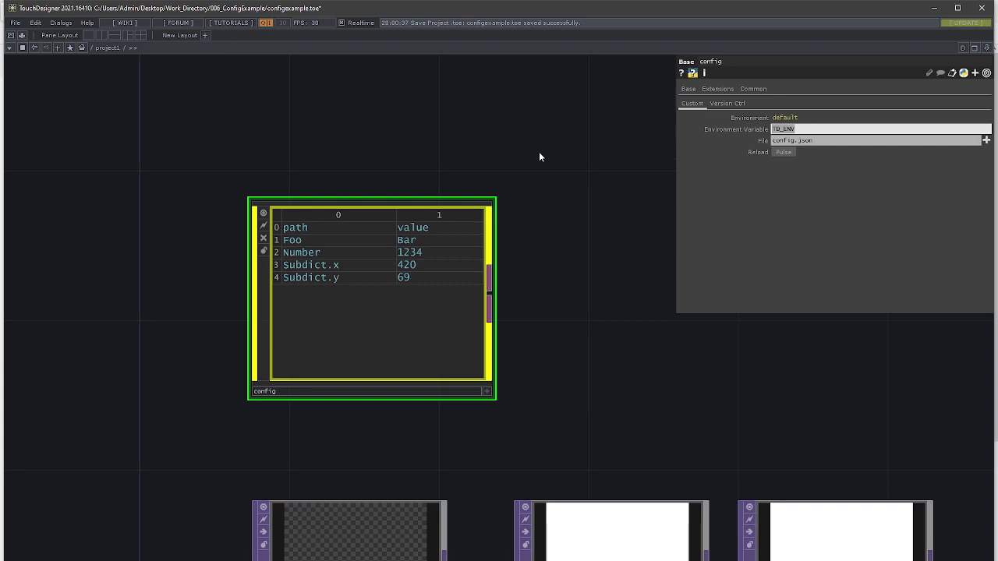
left_click_drag(524, 200, 517, 211)
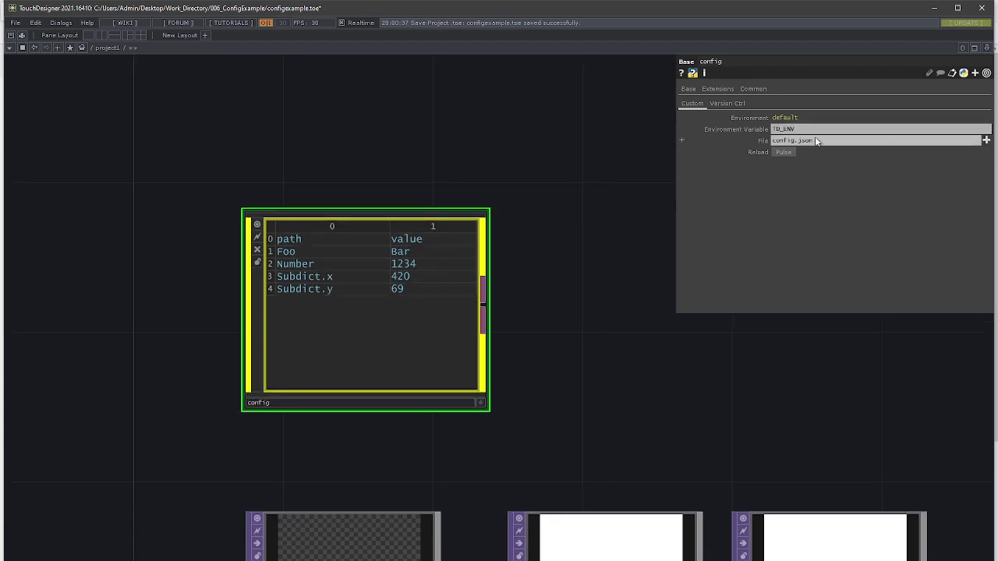
left_click(772, 141)
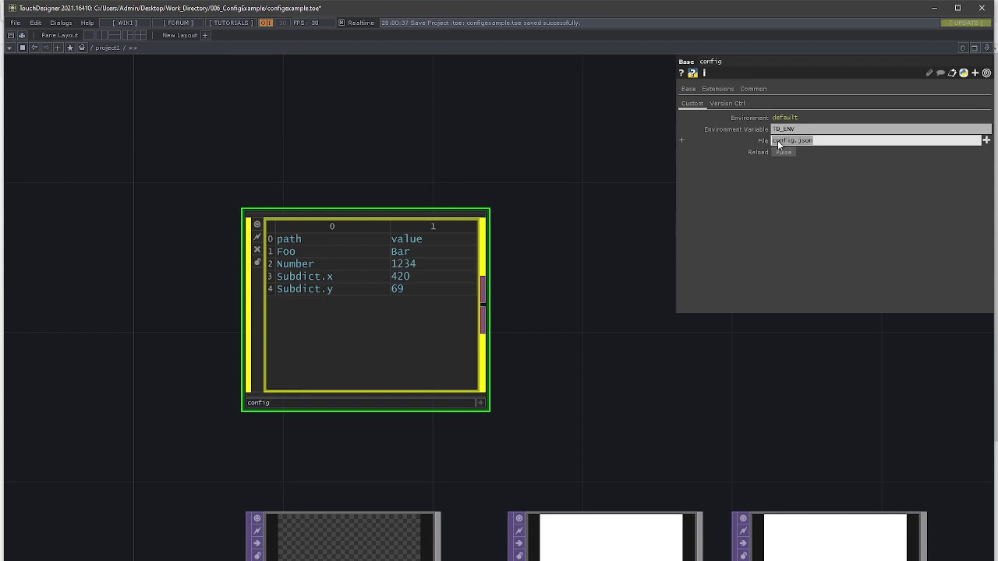
key("Escape")
left_click(834, 141)
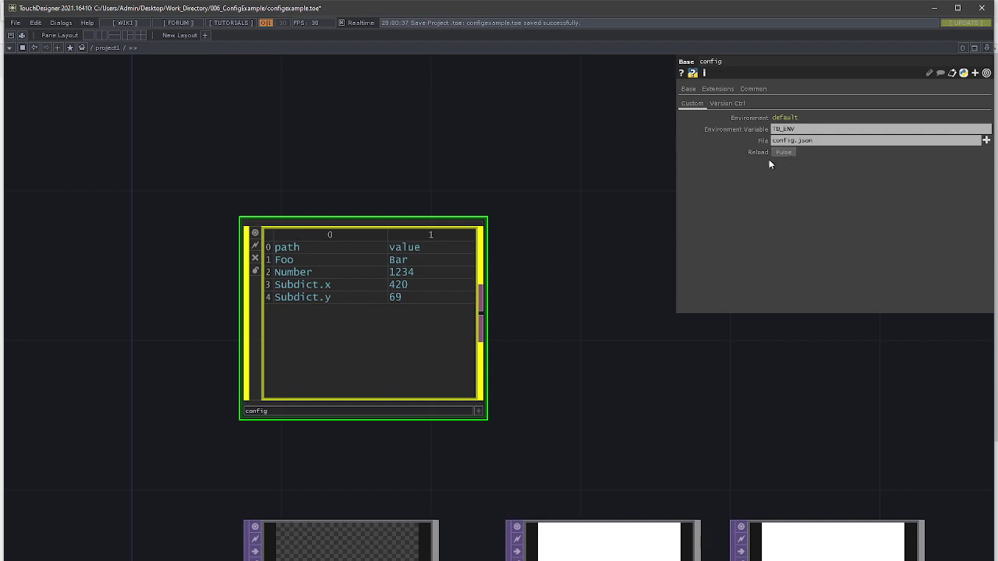
left_click_drag(97, 459, 99, 460)
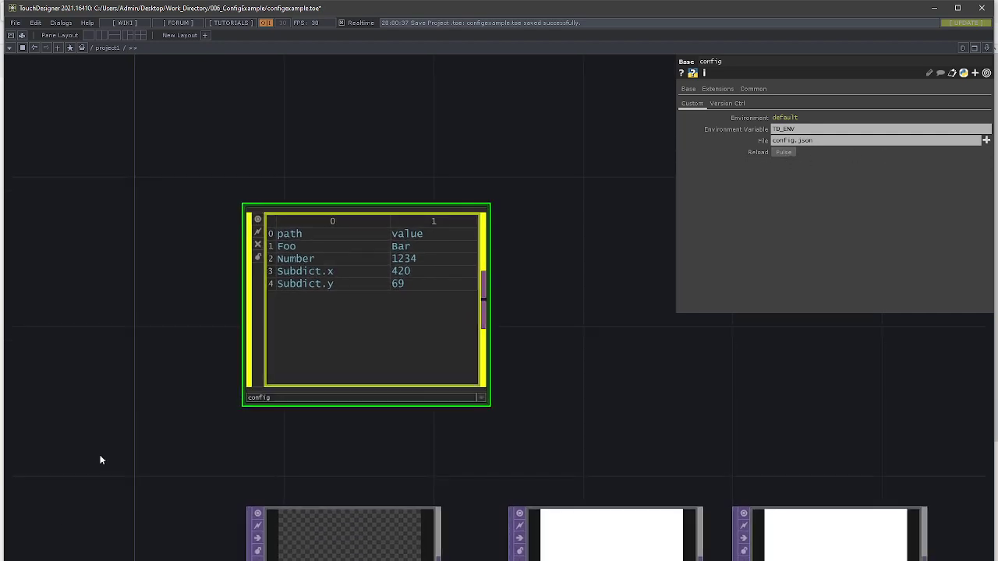
Step: Switch to the 006_ConfigExample folder and open config.json in a maximized Visual Studio Code window
key("alt+Tab")
key("alt+Tab")
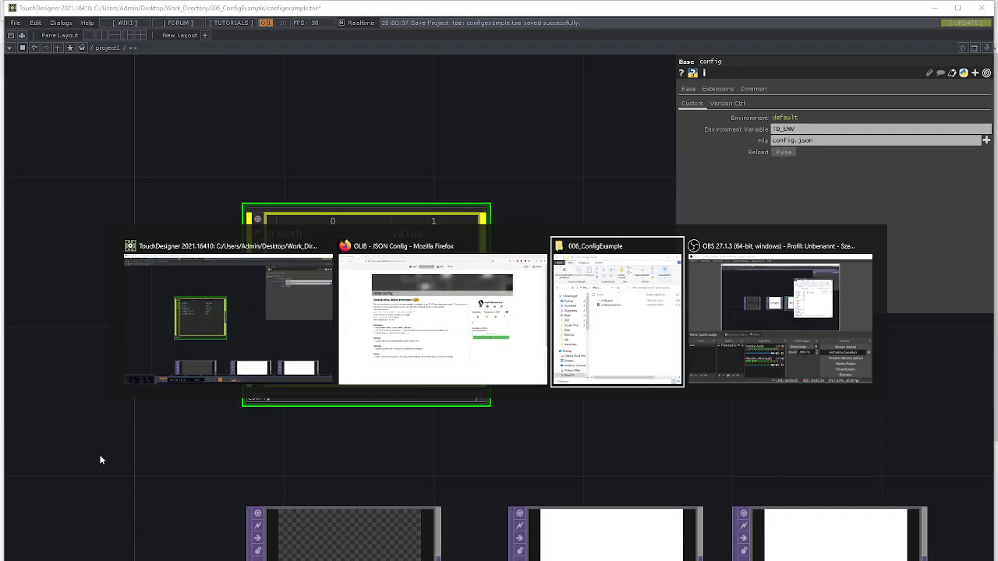
left_click_drag(640, 147, 527, 129)
left_click(555, 233)
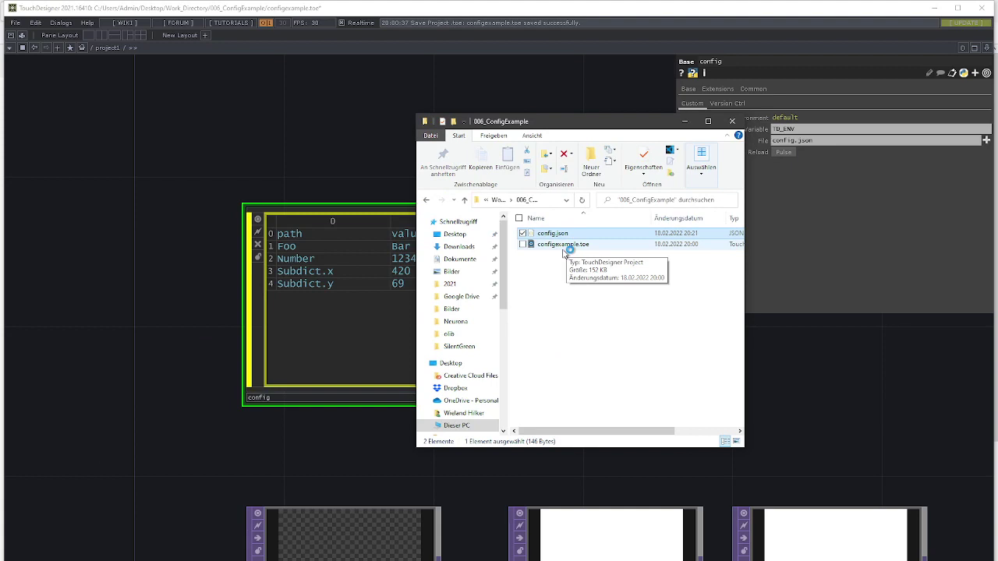
double_click(560, 234)
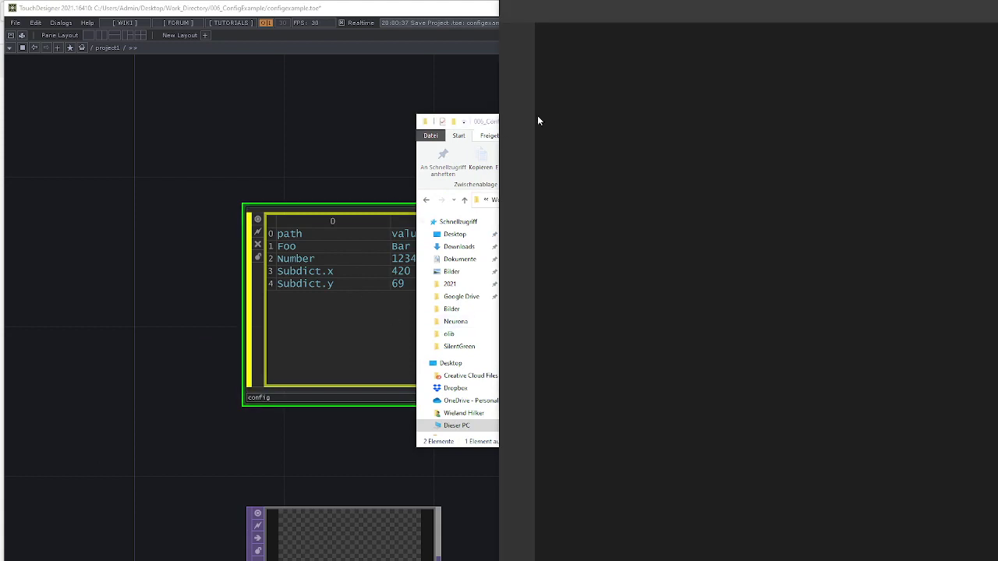
left_click_drag(791, 15, 583, 2)
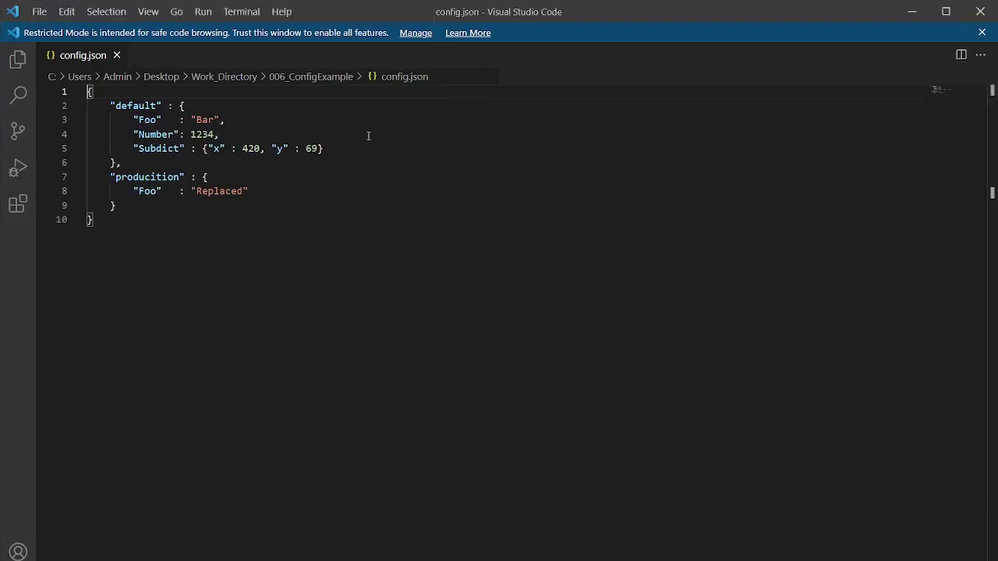
Step: Correct the misspelled second environment key in config.json to "production"
double_click(135, 106)
double_click(144, 177)
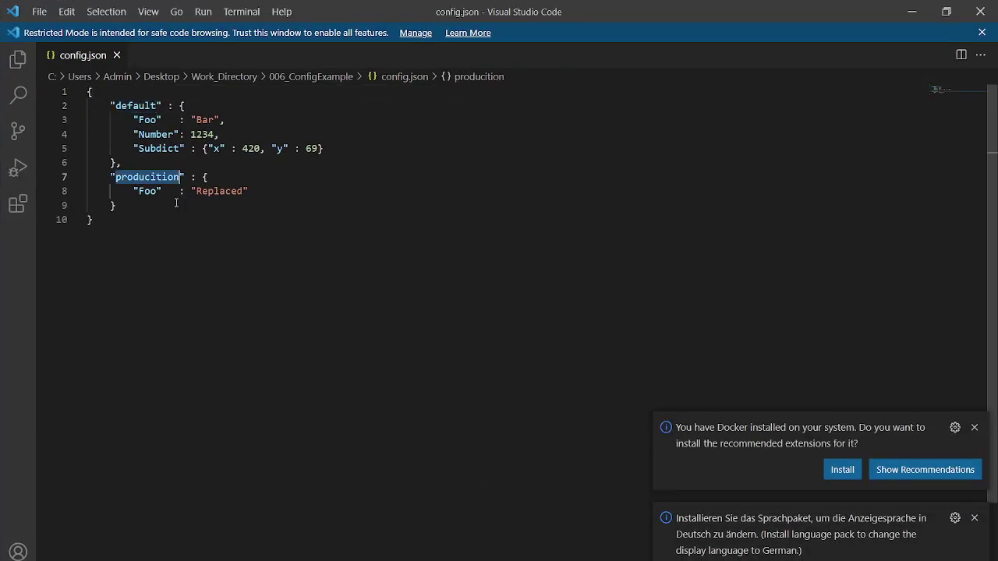
left_click(210, 177)
left_click(160, 178)
key("BackSpace")
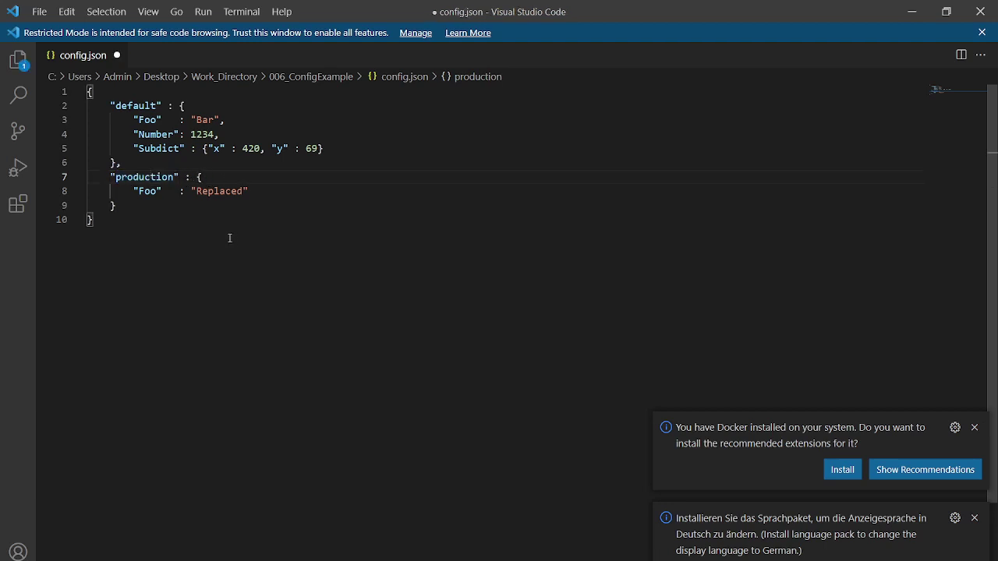
left_click(236, 178)
Step: Examine the default block in config.json with its Foo, Number and Subdict entries
double_click(142, 108)
left_click(106, 104)
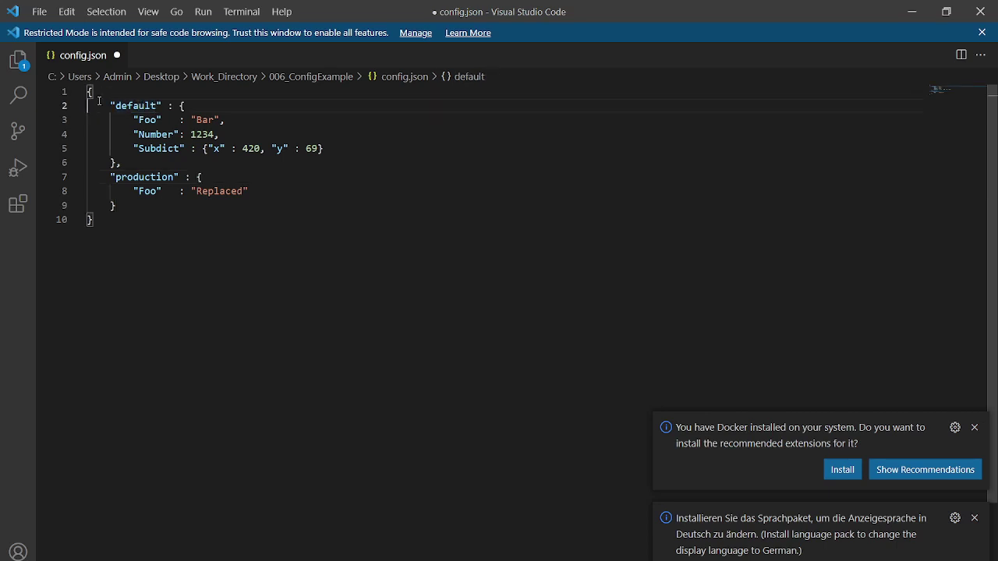
left_click_drag(107, 104, 123, 162)
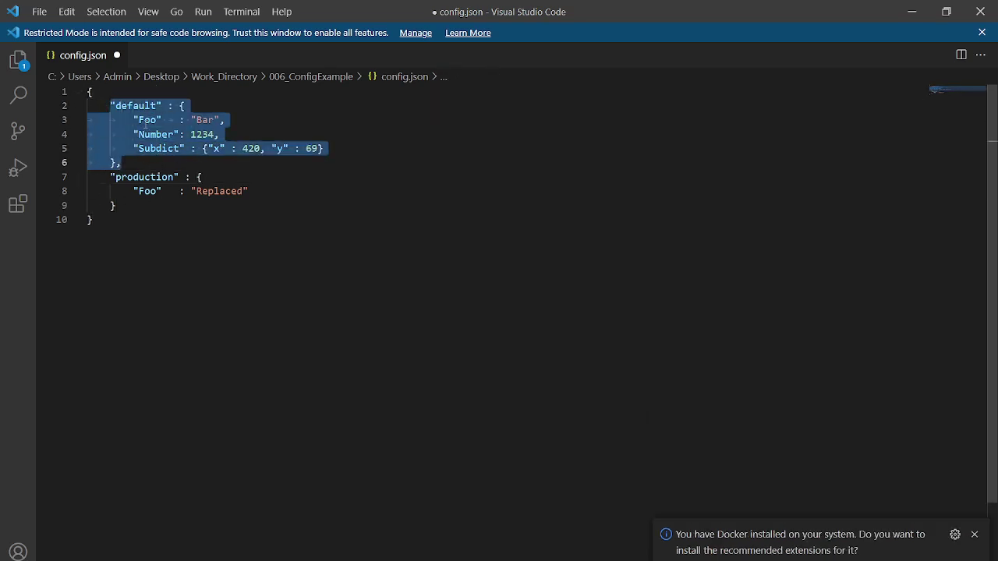
left_click(145, 121)
double_click(145, 120)
double_click(147, 136)
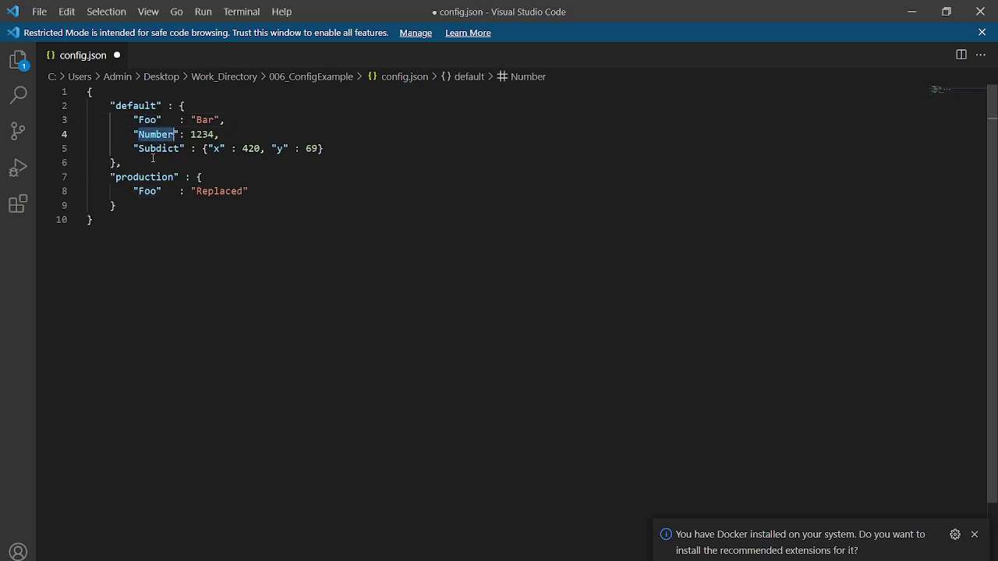
double_click(155, 149)
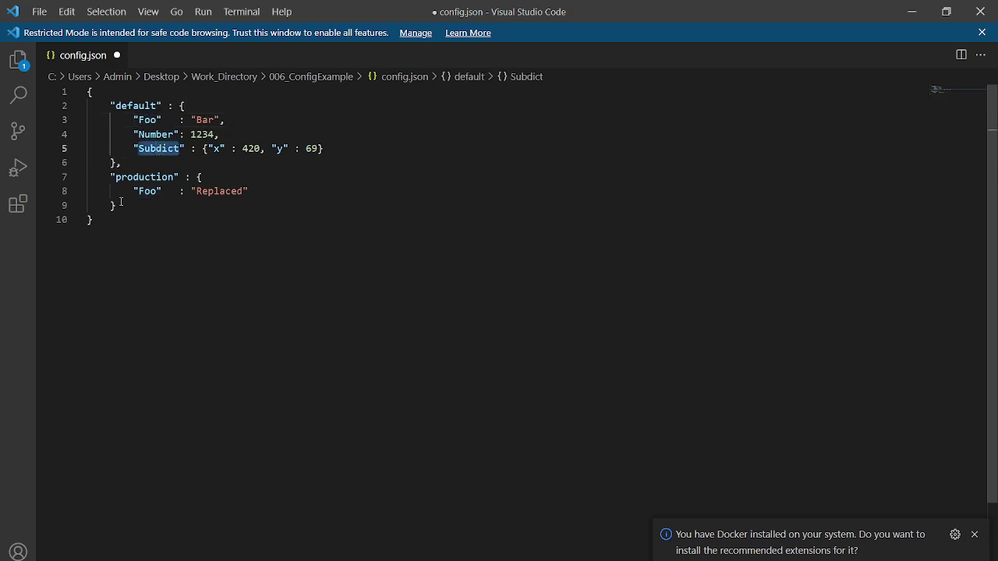
Step: Examine the production block in config.json and the value of its Foo entry
double_click(140, 178)
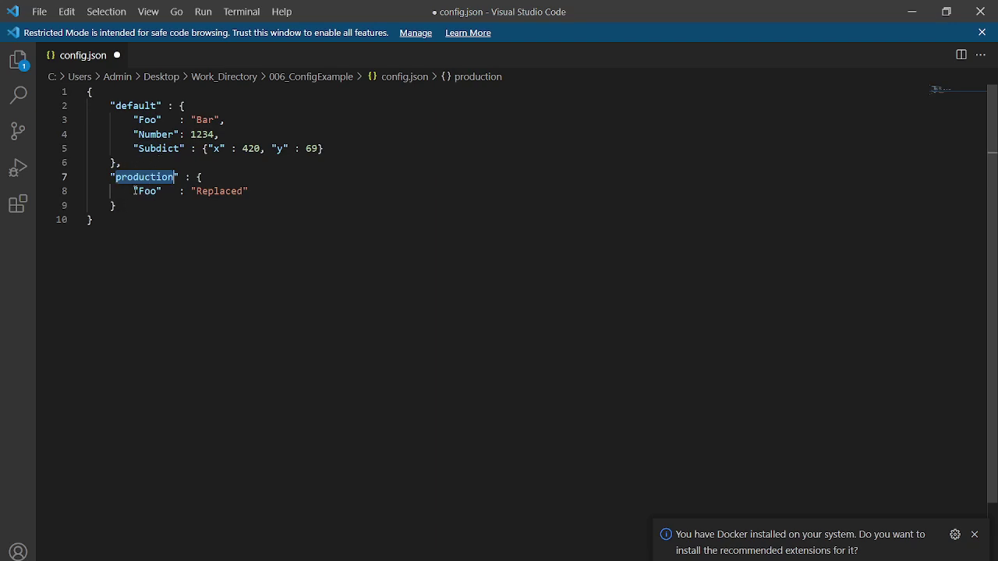
left_click(141, 165)
left_click_drag(110, 178, 133, 205)
left_click(168, 163)
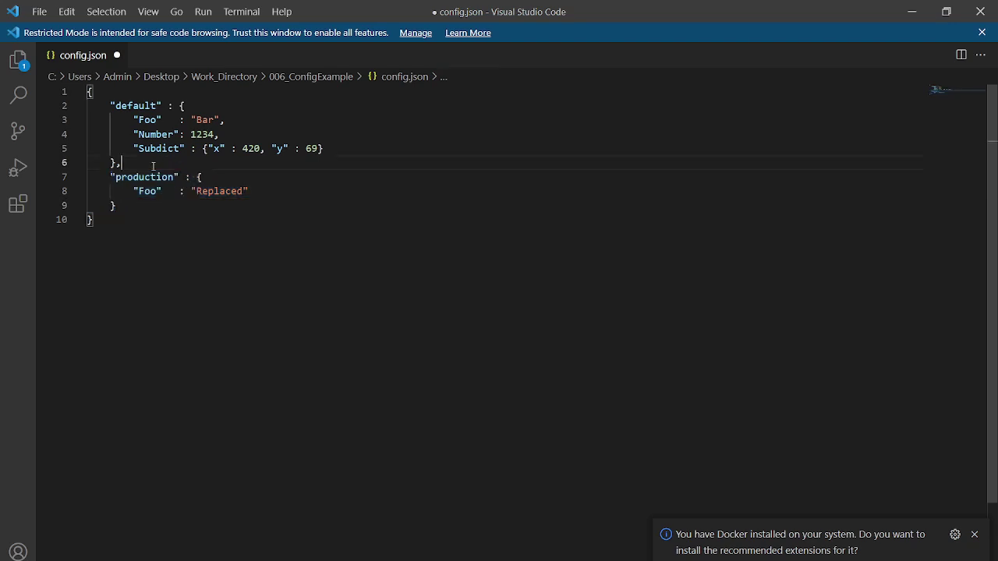
double_click(141, 178)
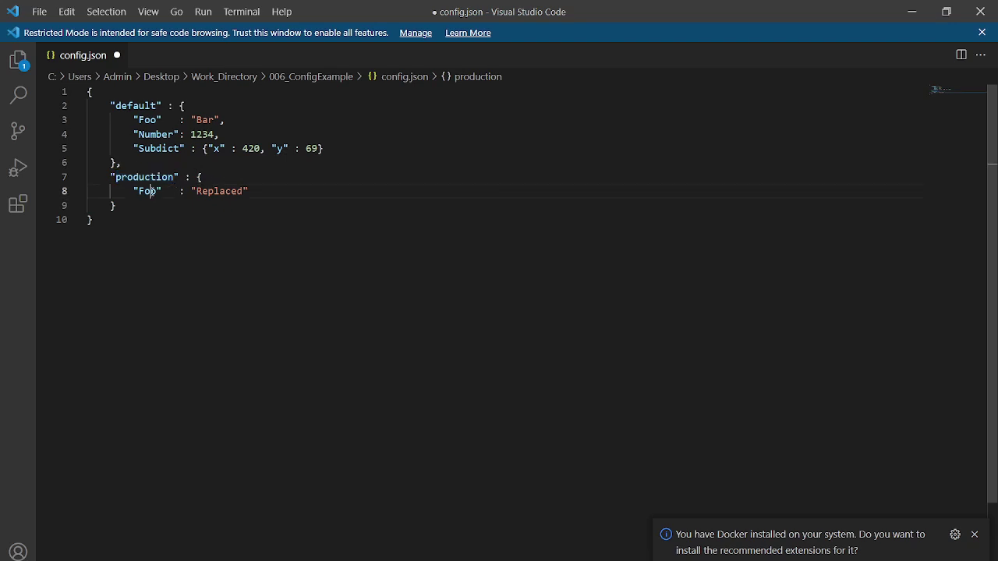
double_click(148, 191)
double_click(216, 191)
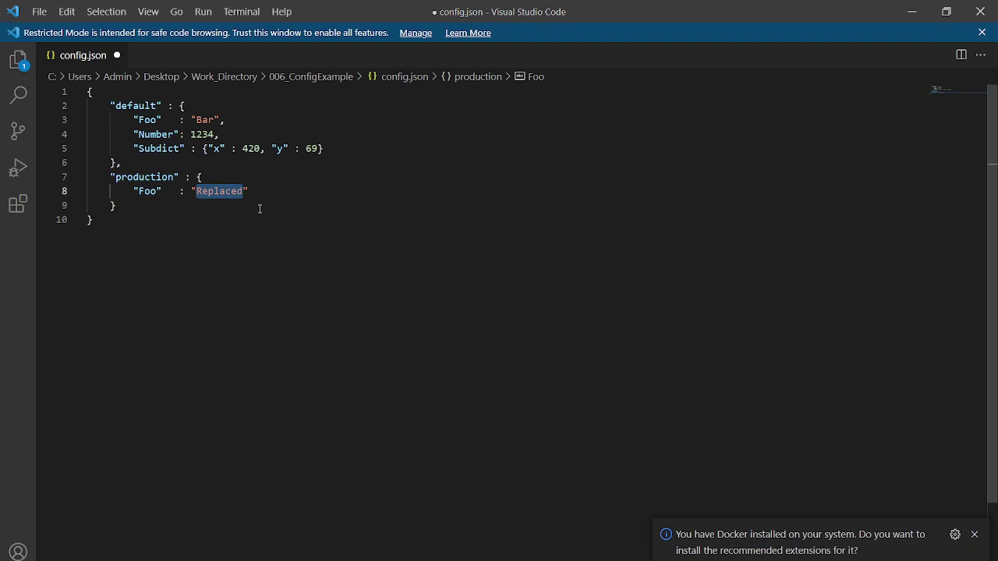
Step: Delete the production block and all entries inside the default block of config.json
left_click(272, 180)
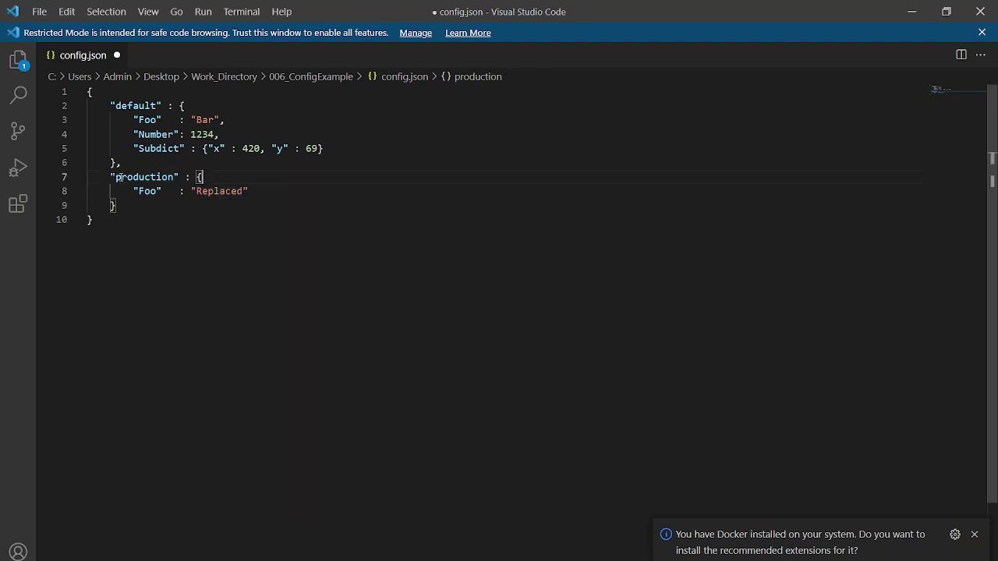
left_click_drag(111, 177, 117, 206)
left_click_drag(117, 163, 117, 206)
key("BackSpace")
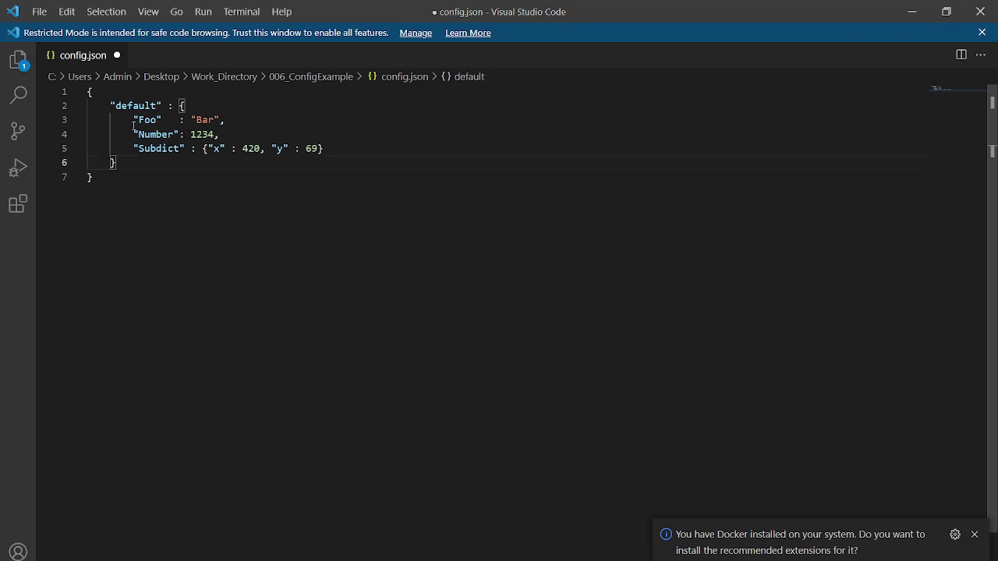
left_click_drag(89, 119, 383, 154)
key("BackSpace")
Step: Add a "Text" entry with the value "THis is a text from the config file" to the default block
key("Tab")
key("Tab")
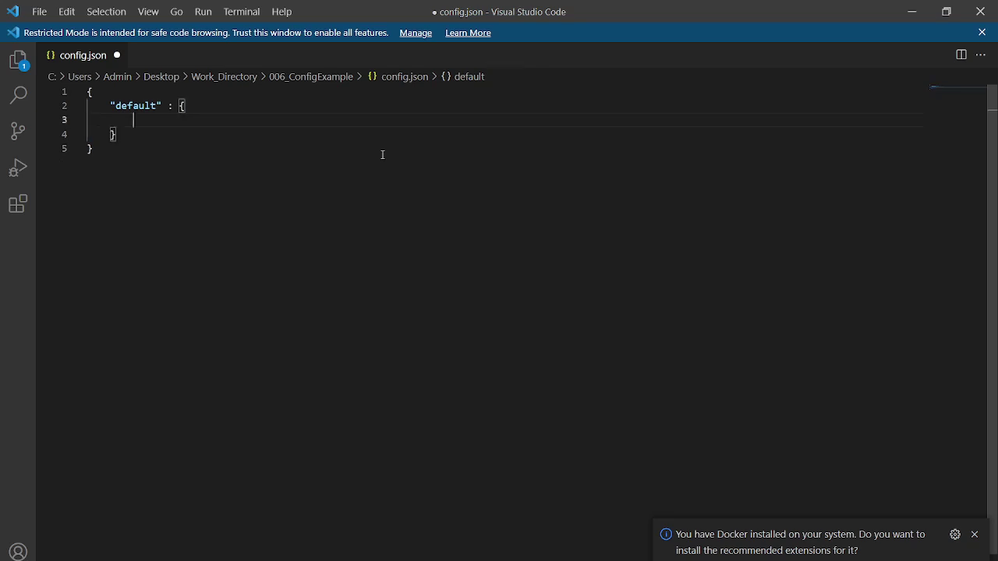
type("\"")
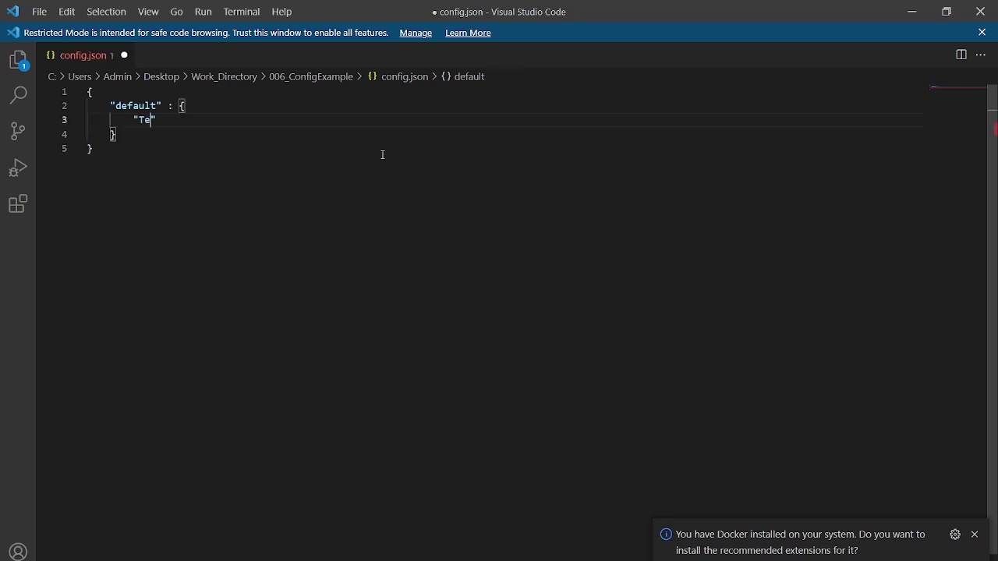
type("Text\" : \"THis is")
type(" a text from th")
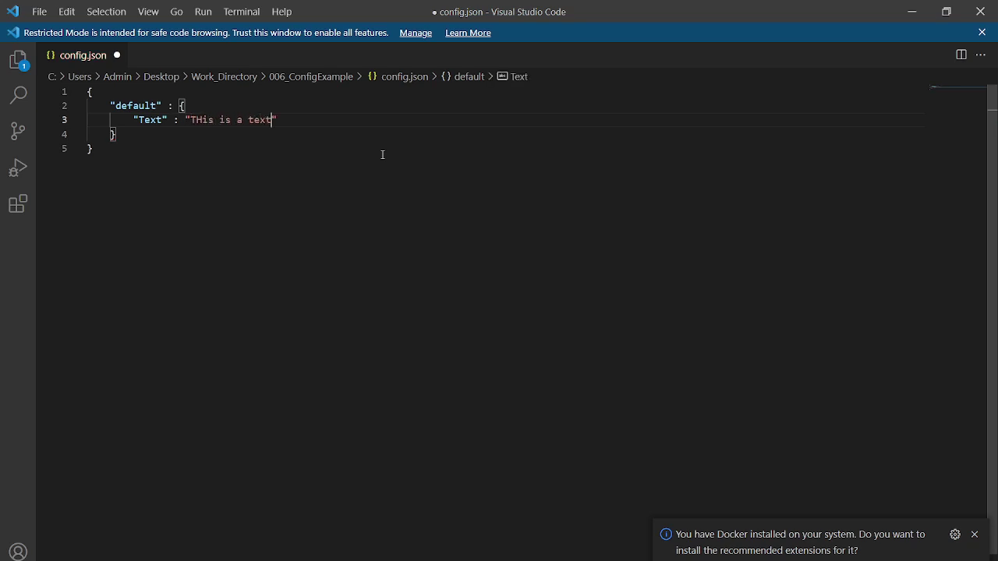
type("e config file")
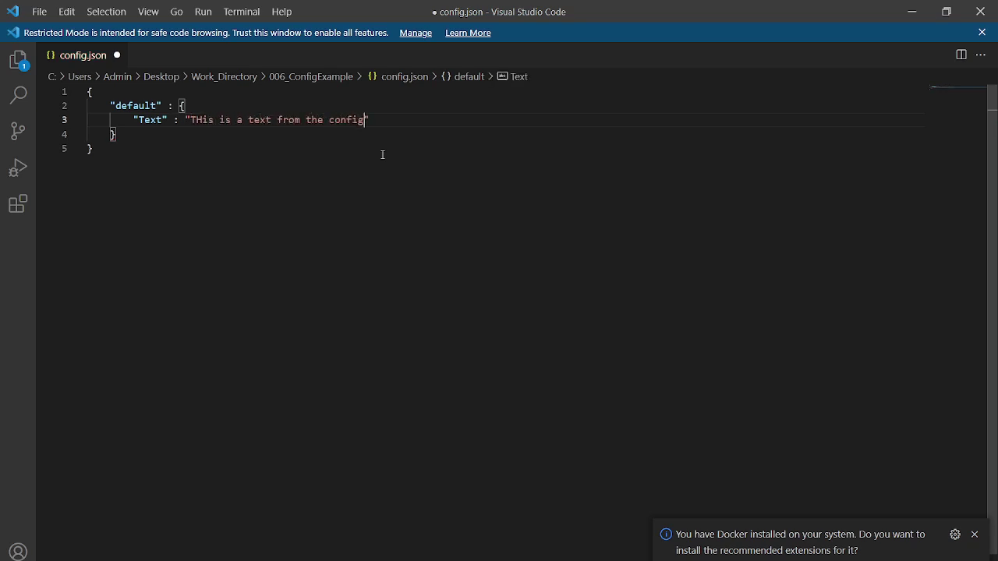
key("Right")
type(",")
Step: Add an empty "Backgroundcolor" object below the Text entry in the default block
key("Return")
type("\"")
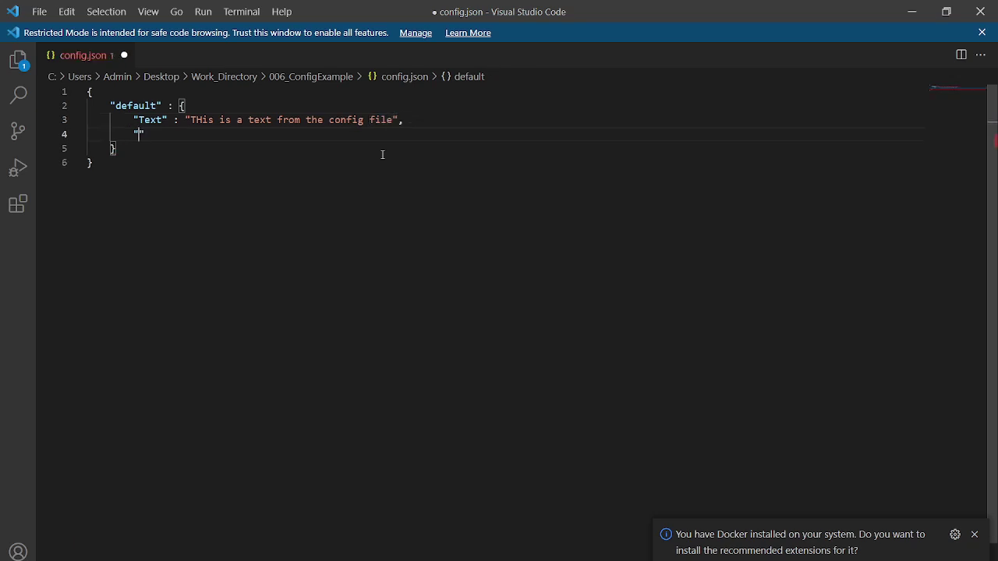
type("Backgroundcolor")
key("Right")
type(": ")
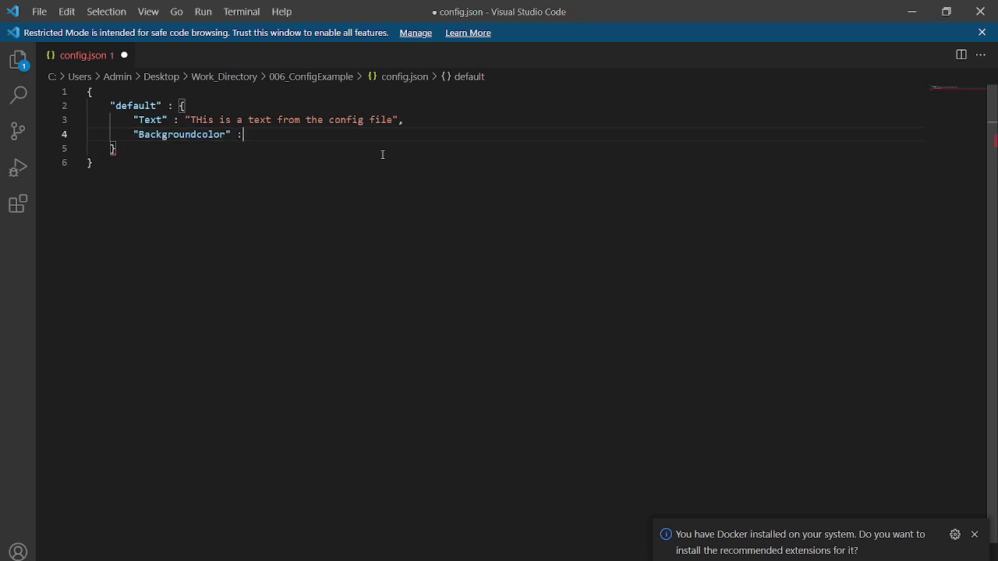
type("{")
key("Return")
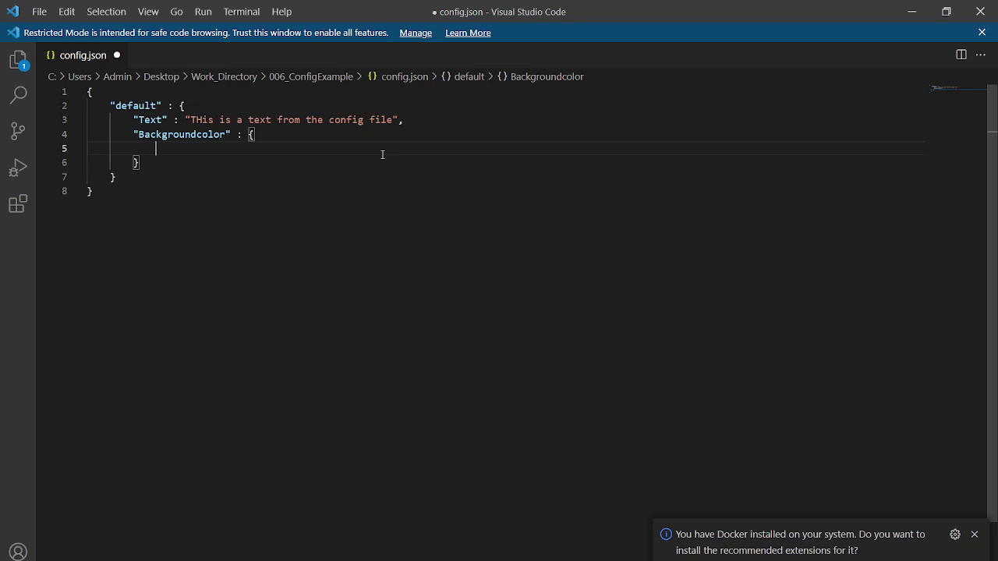
Step: Fill the Backgroundcolor object with "r" : 1, "g" : 1 and "b" : 0
type("\"r")
key("BackSpace")
type("r")
key("Right")
type(": 1,")
key("Return")
type("\"g\"")
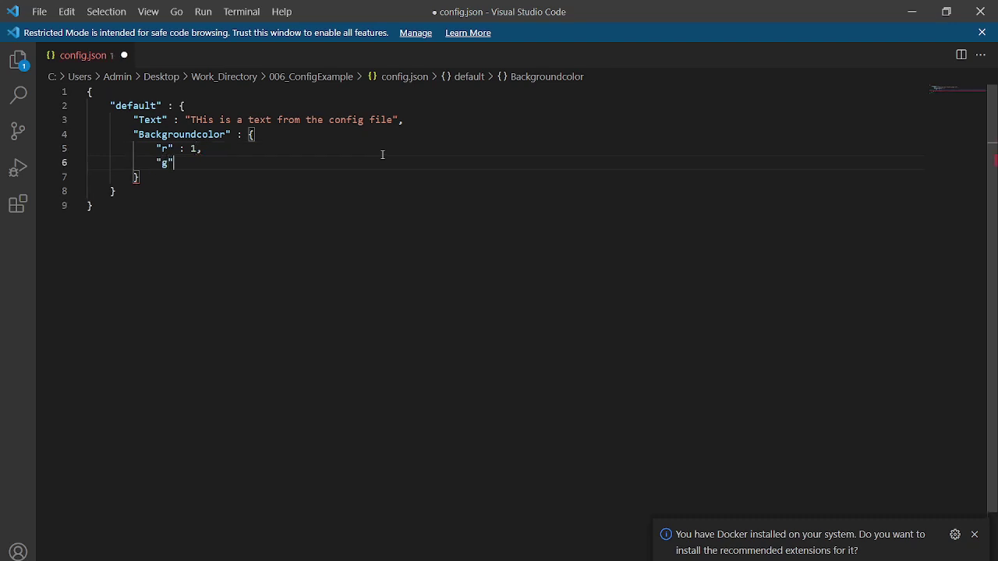
type(" : 1,")
key("Return")
type("\"b\" : 0")
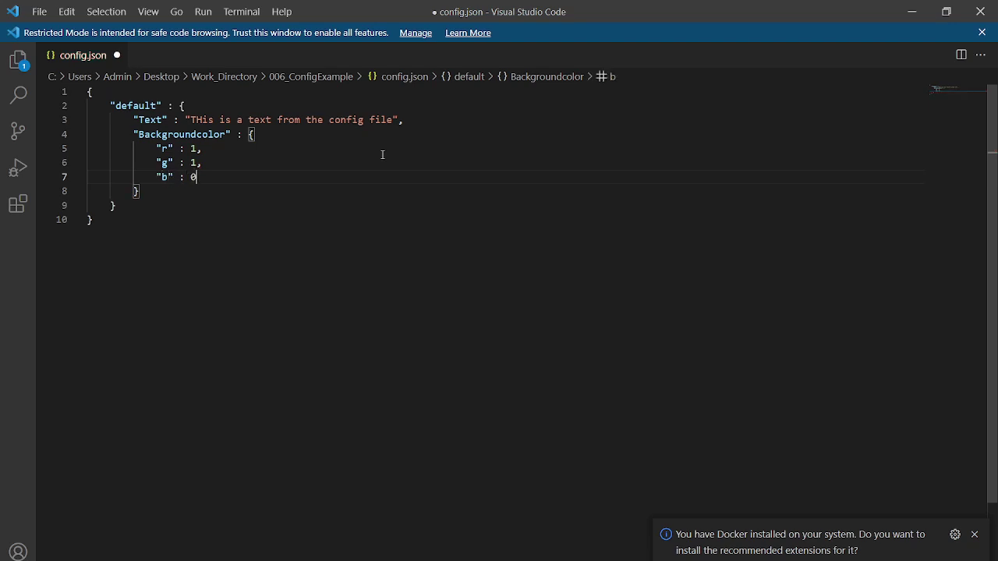
Step: Correct "THis" to "This" in the Text value and save config.json
left_click(198, 122)
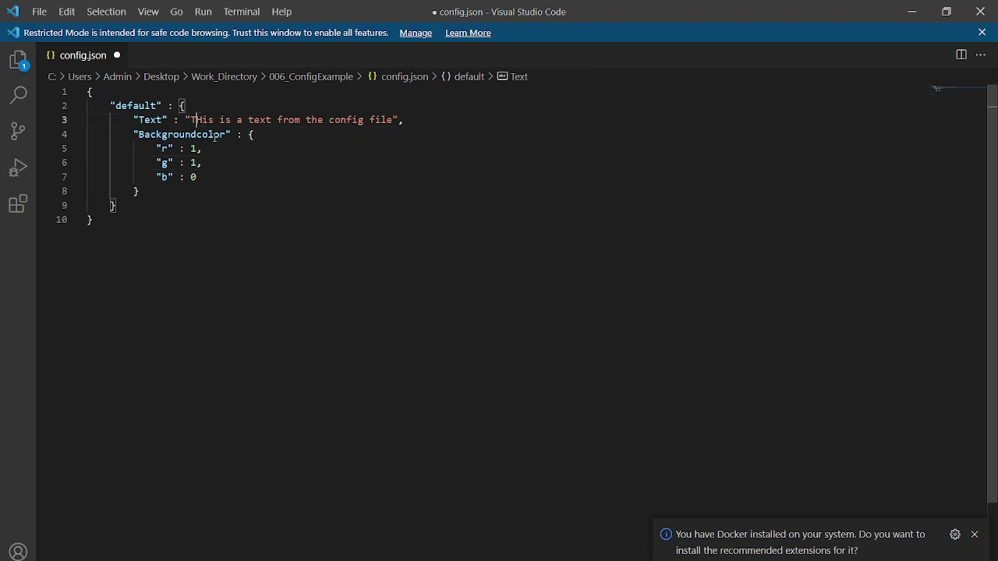
key("Delete")
type("h")
left_click(278, 196)
key("ctrl+s")
Step: Switch to TouchDesigner, reload the config component from config.json and check its table of paths and values
key("alt+Tab")
left_click(451, 329)
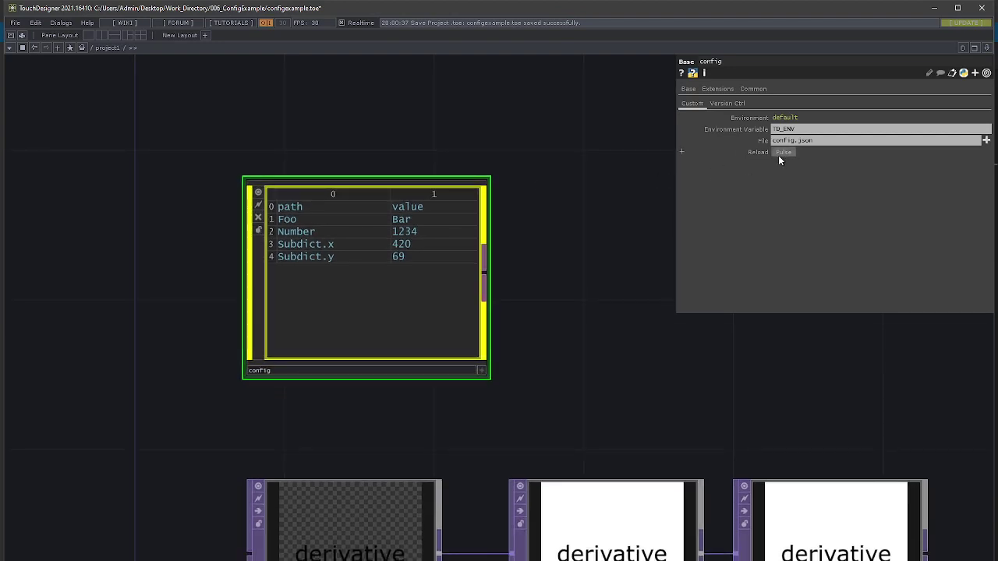
left_click(777, 153)
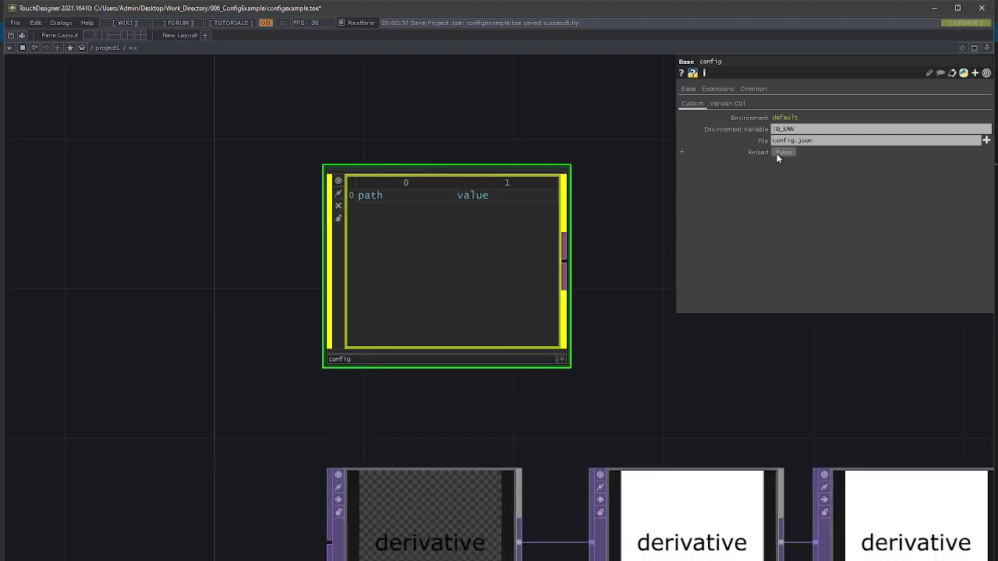
left_click(782, 152)
scroll(572, 200, "up", 6)
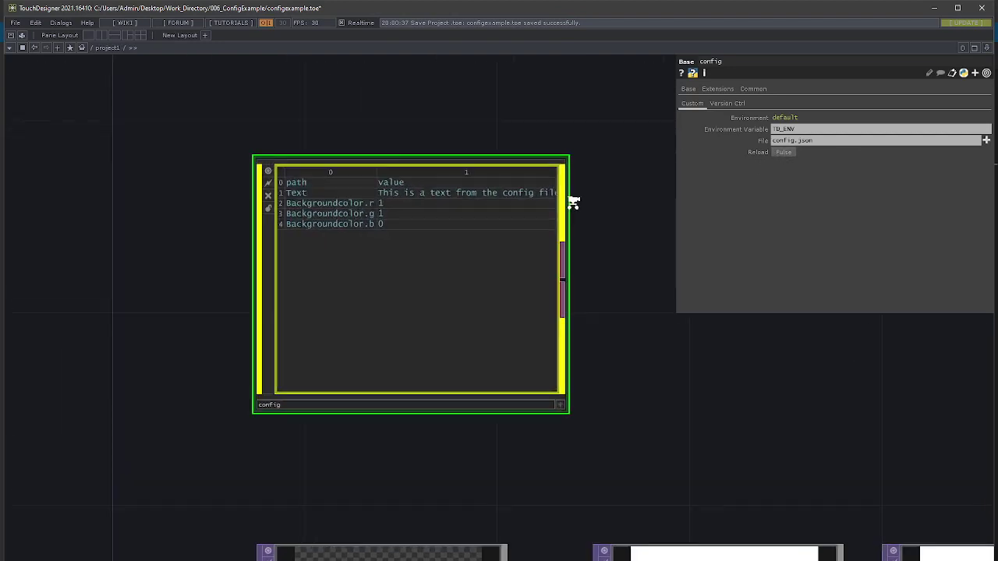
left_click_drag(492, 143, 442, 124)
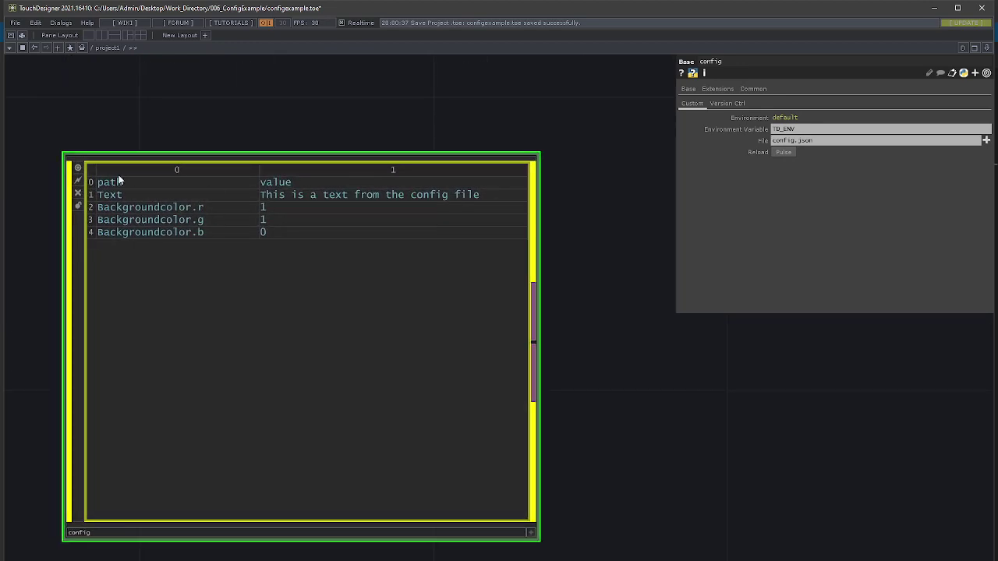
scroll(550, 323, "down", 3)
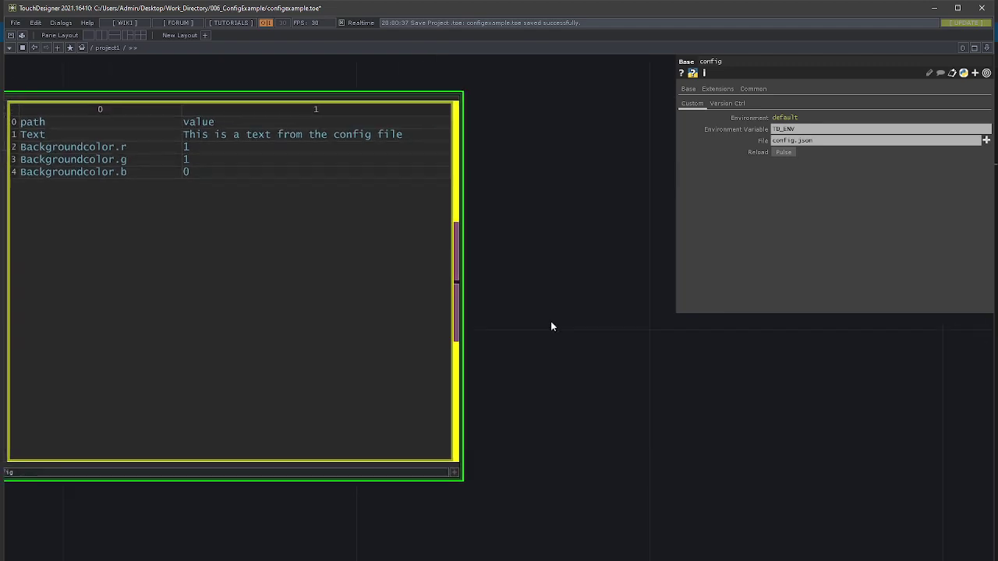
left_click(725, 103)
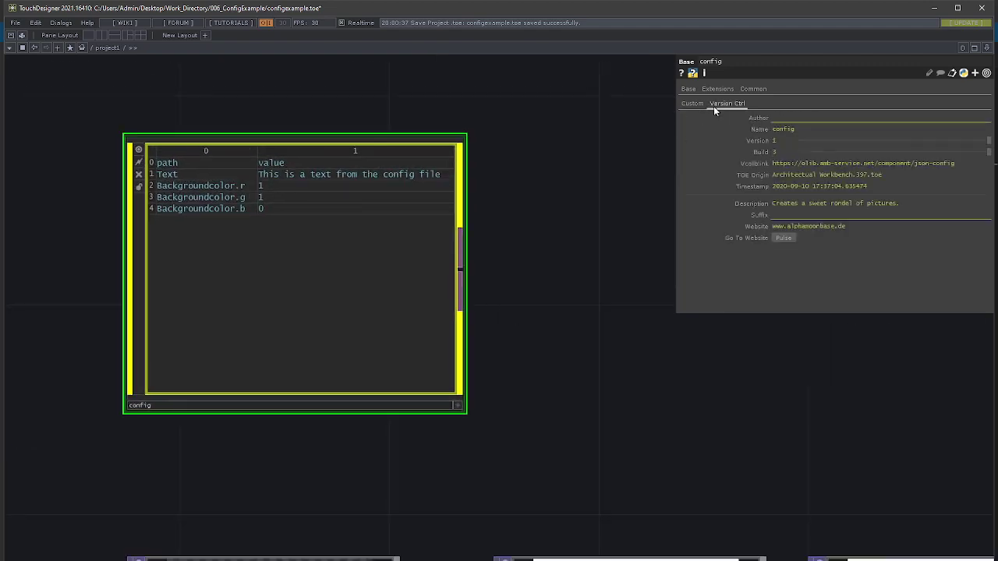
left_click(702, 104)
scroll(585, 238, "down", 5)
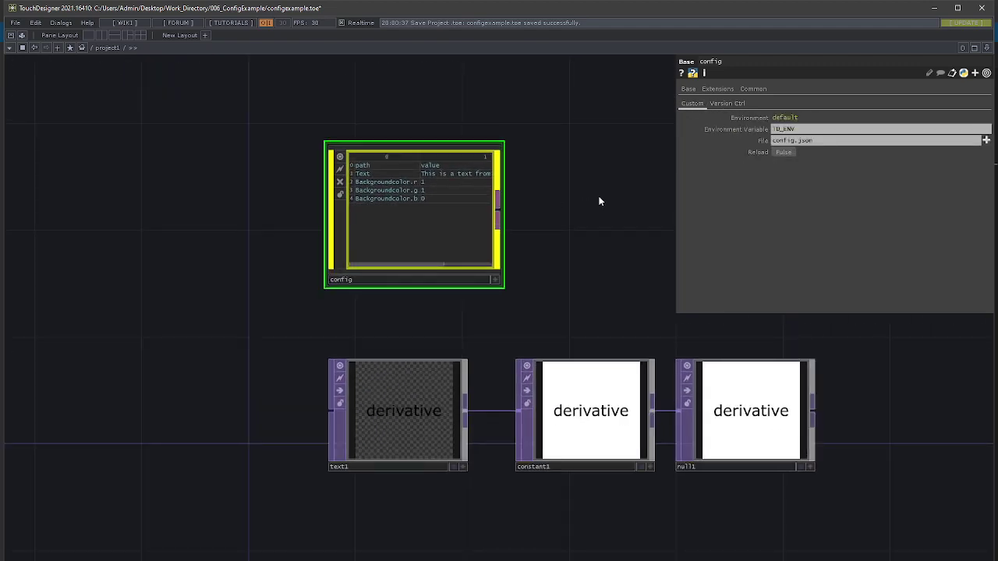
Step: Connect a new Null DAT to the output of the config component
left_click_drag(510, 208, 479, 272)
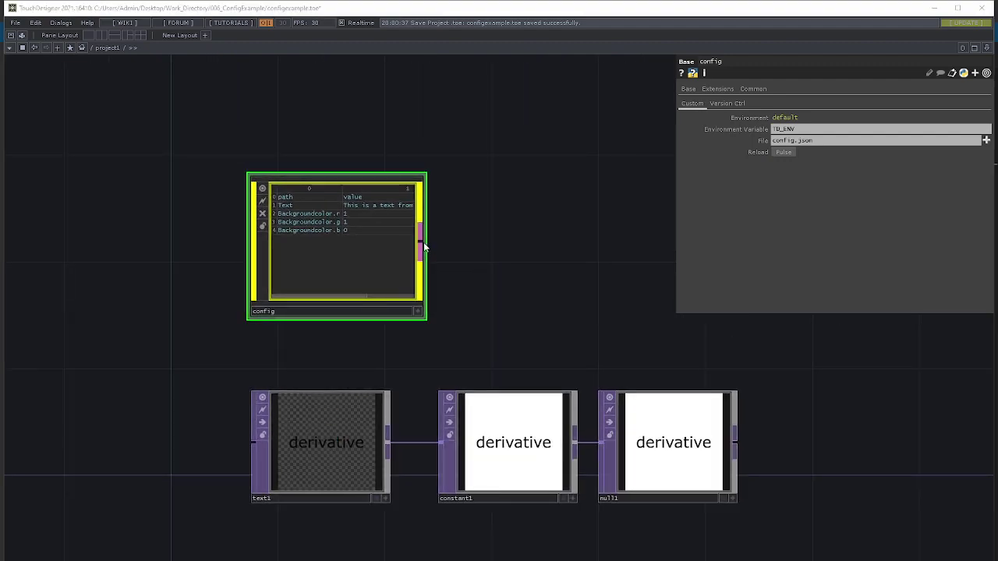
key("Tab")
left_click(340, 158)
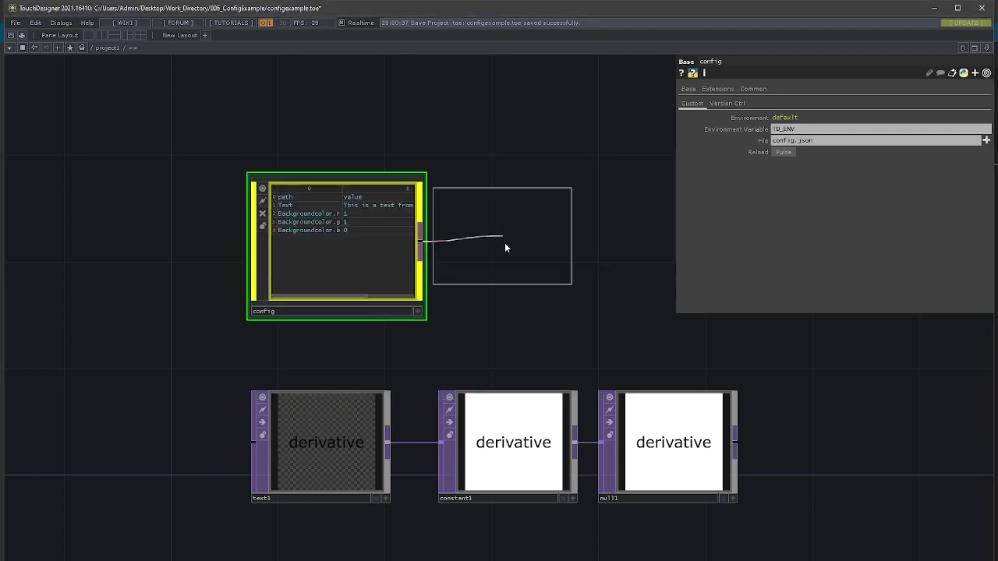
left_click(514, 268)
scroll(532, 276, "up", 2)
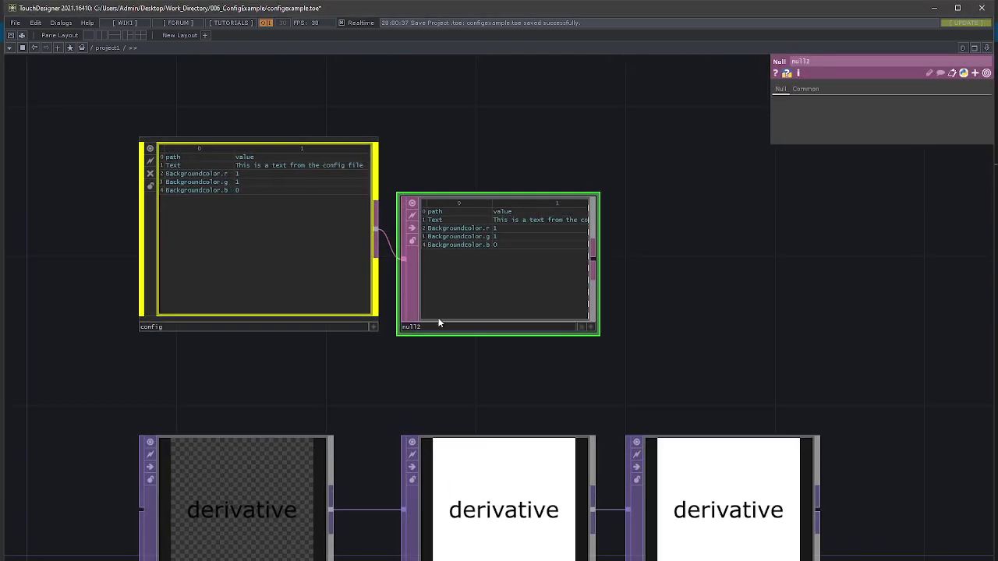
Step: Move the config component and its Null DAT together to the left so the Null sits above text1
left_click_drag(75, 123, 439, 354)
left_click_drag(492, 268, 215, 262)
middle_click_drag(270, 510, 404, 457)
left_click(404, 457)
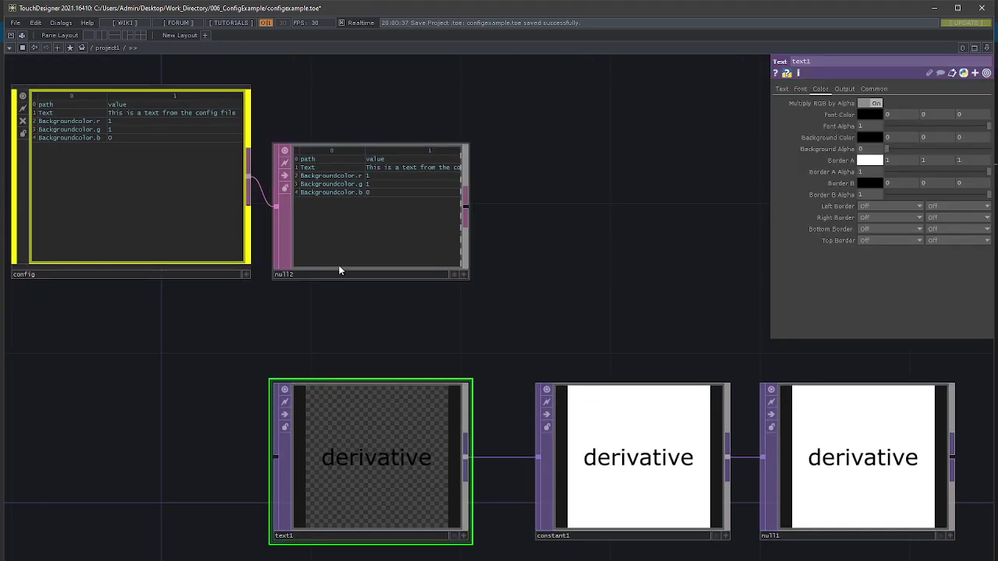
Step: Rename the Null DAT attached to the config component, entering the name config
left_click(337, 272)
left_click(335, 275)
type("config")
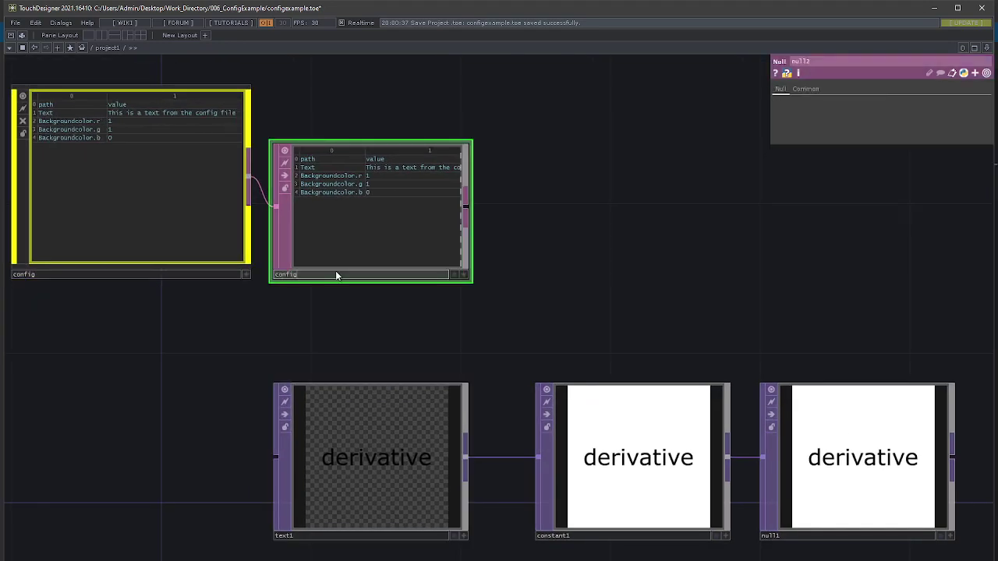
key("Return")
Step: Set the Text parameter of text1 to the Python expression op("config1")["Text", "value"], widening the parameter window for it
left_click(325, 406)
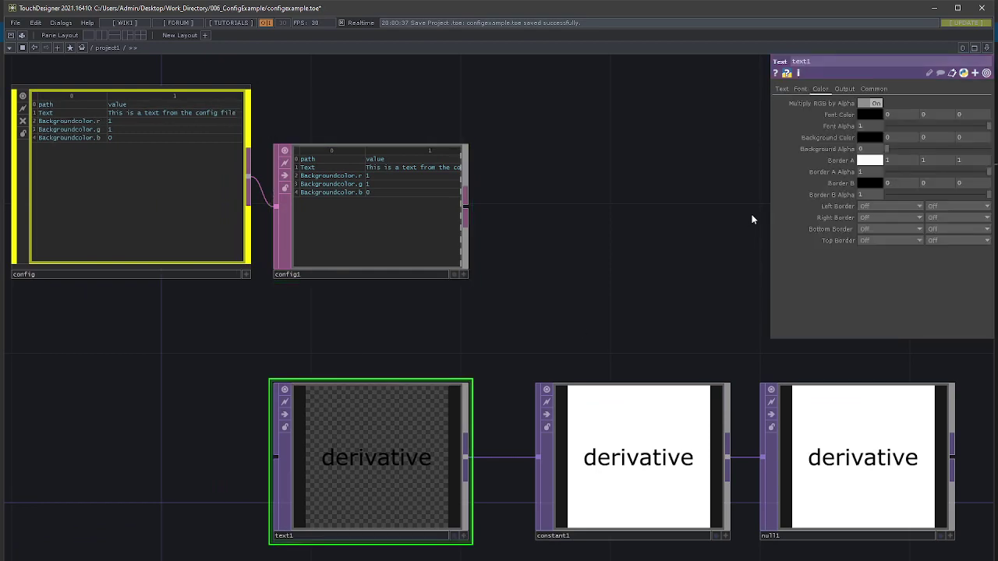
left_click_drag(768, 191, 502, 191)
left_click(514, 88)
left_click(540, 162)
left_click(563, 171)
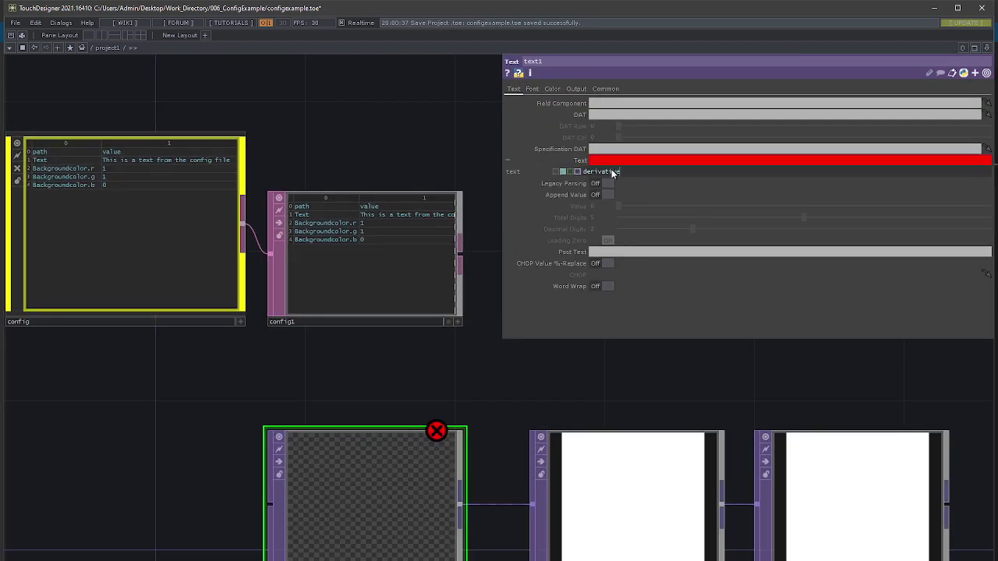
type("op(\"config1\")[")
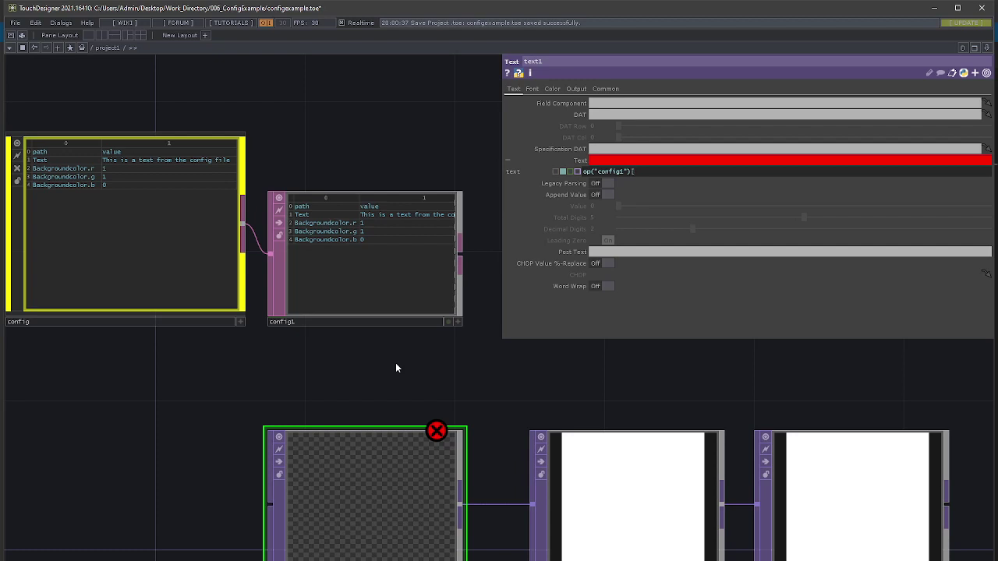
type("Text\", \"value\"")
key("Return")
left_click_drag(410, 358, 318, 283)
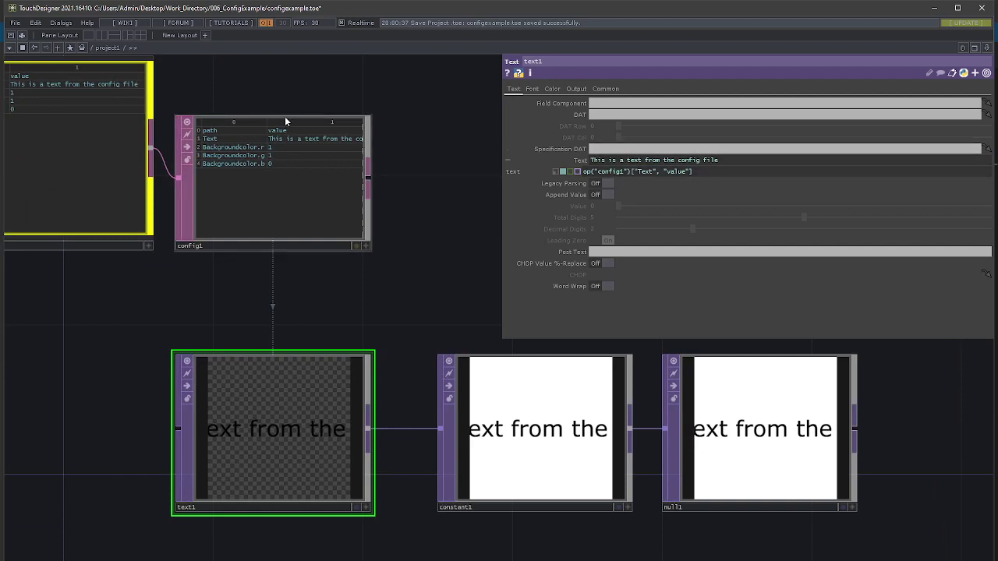
Step: Set the Auto-Size Font option of text1 to Auto-Fit Always
left_click(533, 89)
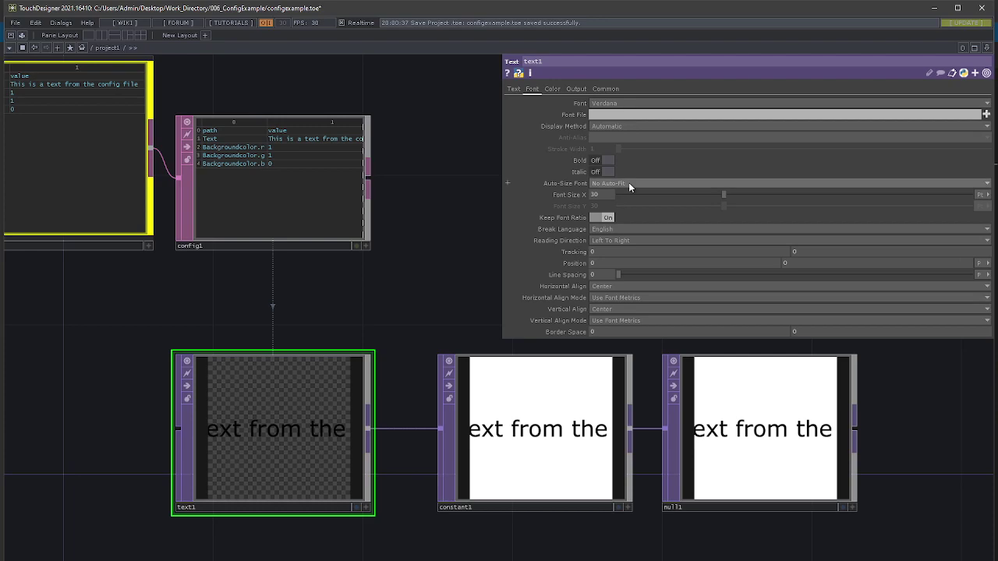
left_click(629, 183)
left_click(624, 207)
scroll(421, 312, "up", 3)
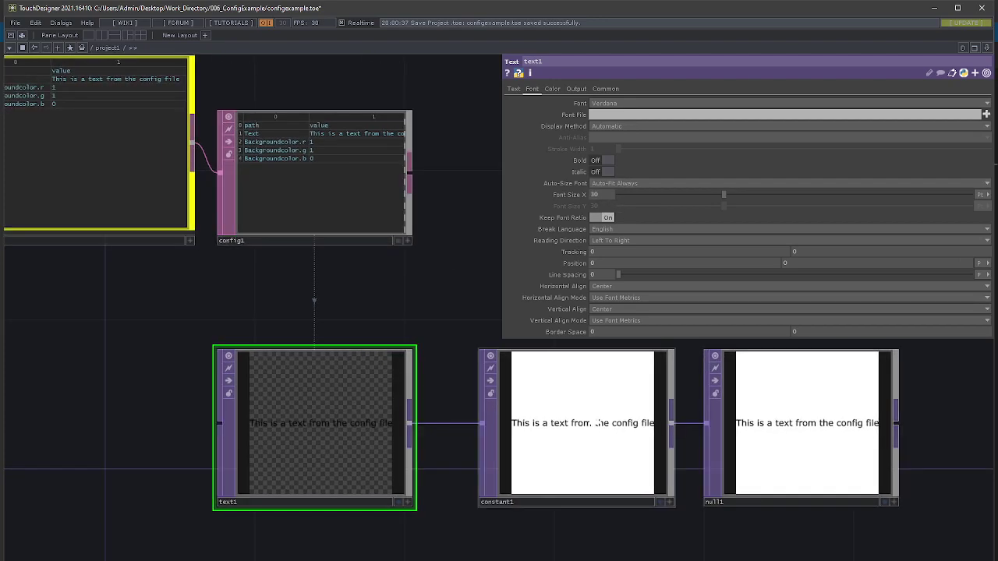
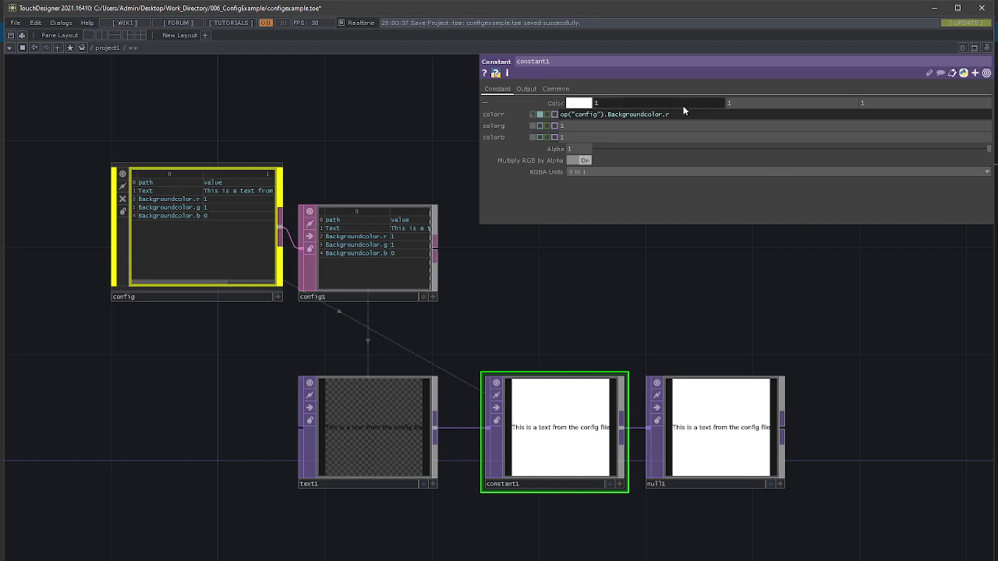
Step: Copy the red expression of constant1 into its green color channel and adapt it to op("config").Backgroundcolor.g
left_click_drag(682, 114, 558, 115)
key("ctrl+c")
key("Tab")
key("ctrl+v")
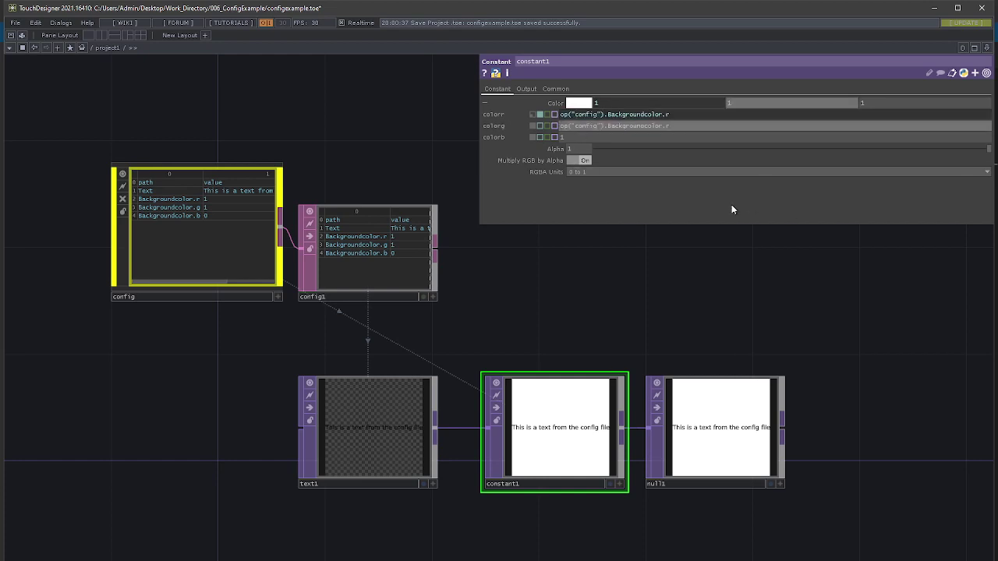
key("BackSpace")
type("g")
key("Return")
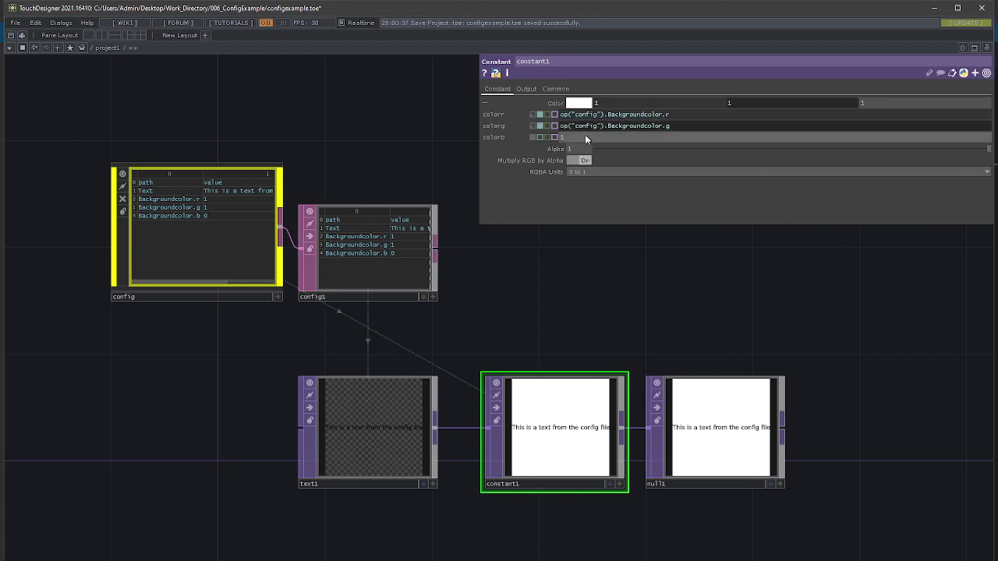
Step: Reuse the copied expression for the blue color channel of constant1 and adapt it to op("config").Backgroundcolor.b
key("Tab")
key("ctrl+v")
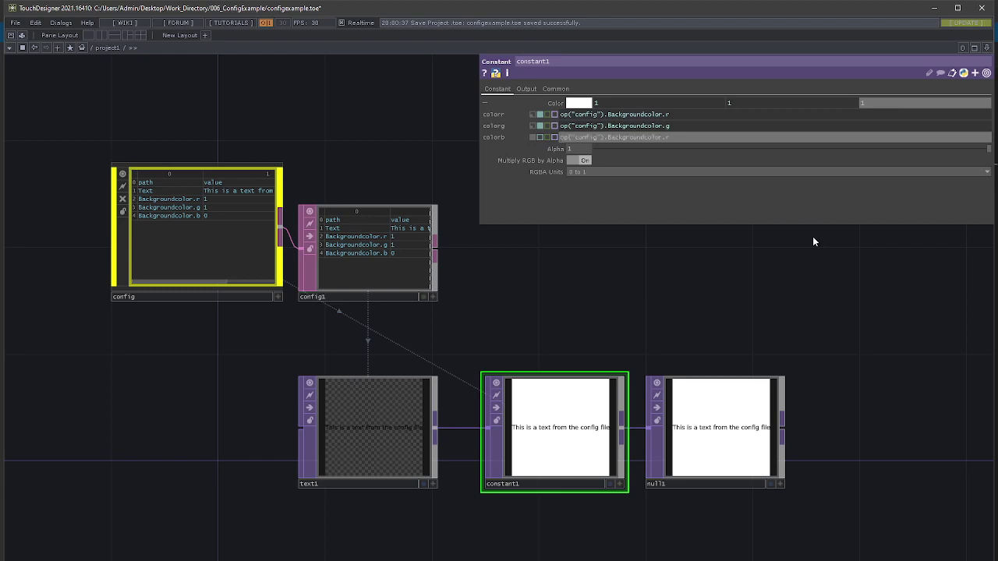
key("BackSpace")
type("b")
key("Return")
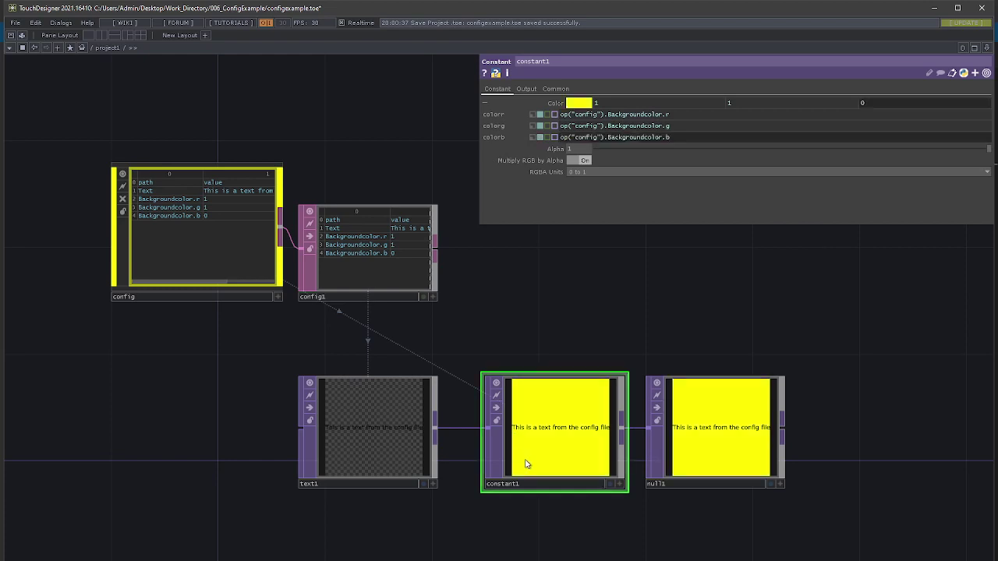
Step: Collapse the channel expressions under the Color parameter of constant1
scroll(573, 421, "up", 4)
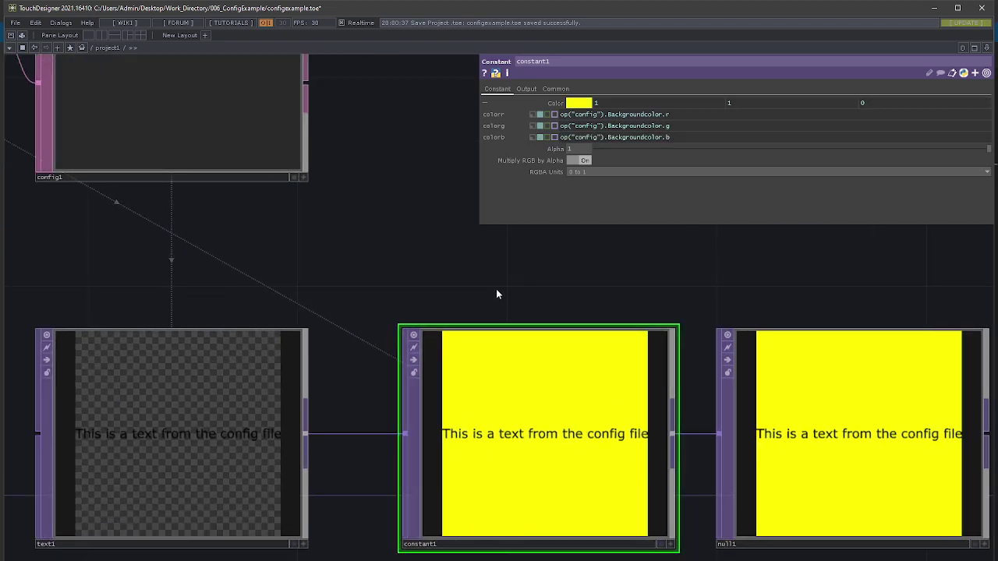
left_click(552, 103)
left_click_drag(488, 234, 617, 322)
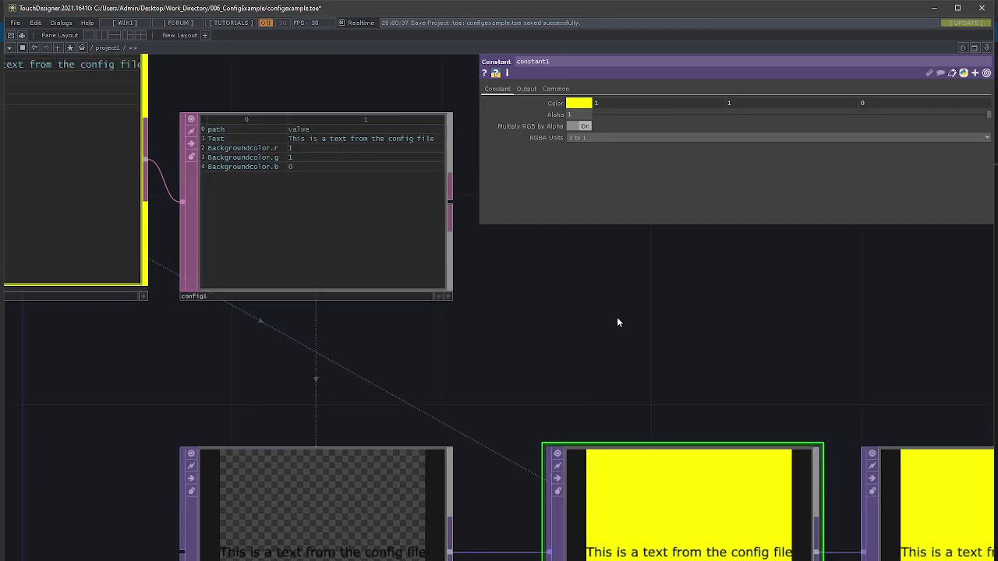
scroll(617, 322, "down", 4)
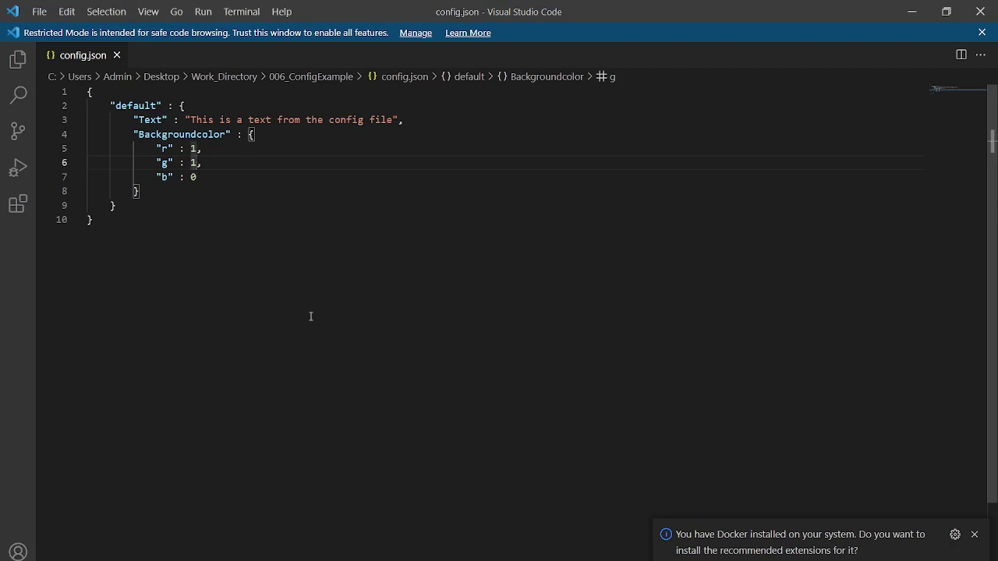
Step: In config.json, set the default Backgroundcolor values g to 0 and b to 0.5, and save the file
key("BackSpace")
type("0")
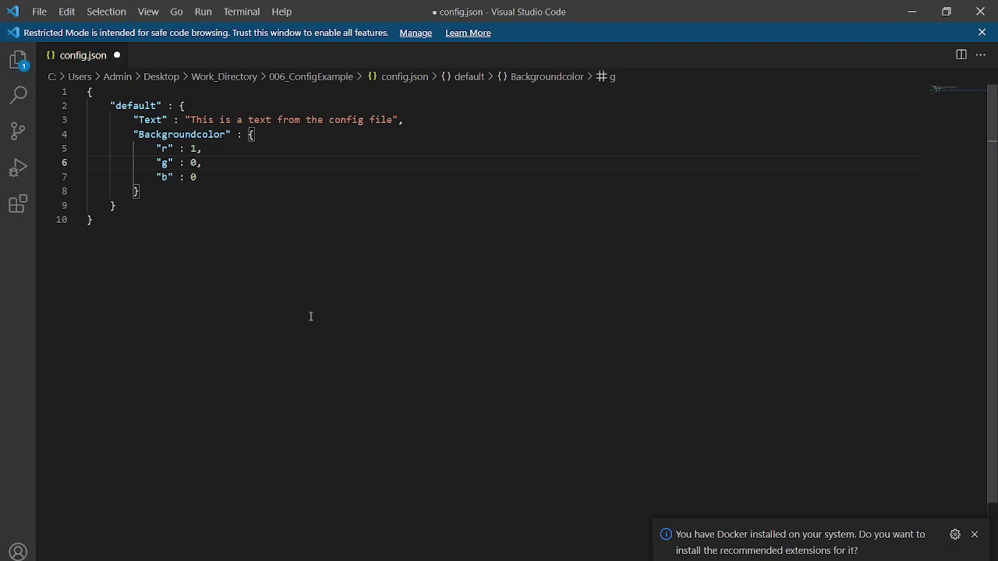
key("Down")
key("BackSpace")
type(".54")
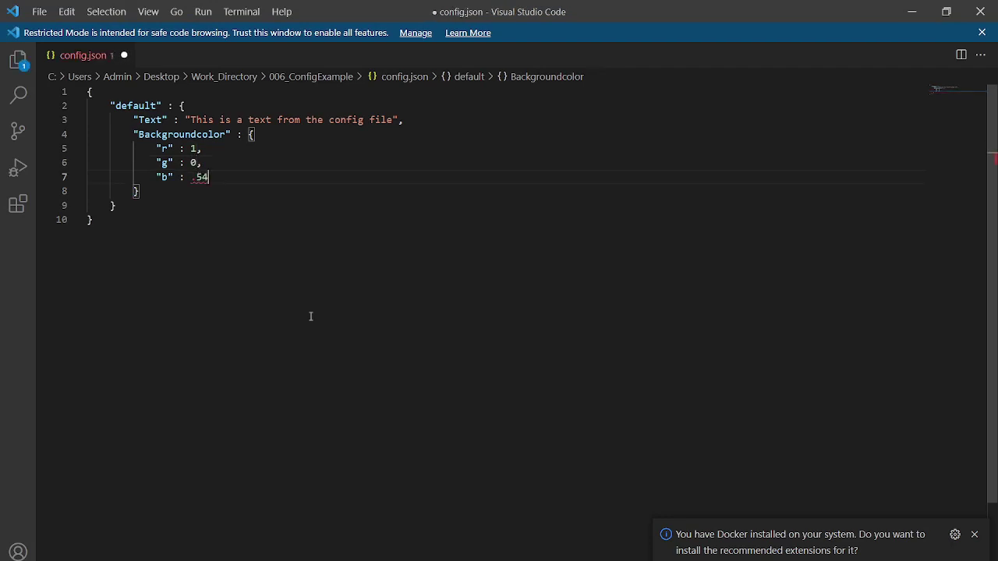
key("BackSpace")
key("BackSpace")
key("BackSpace")
type("0.5")
key("ctrl+s")
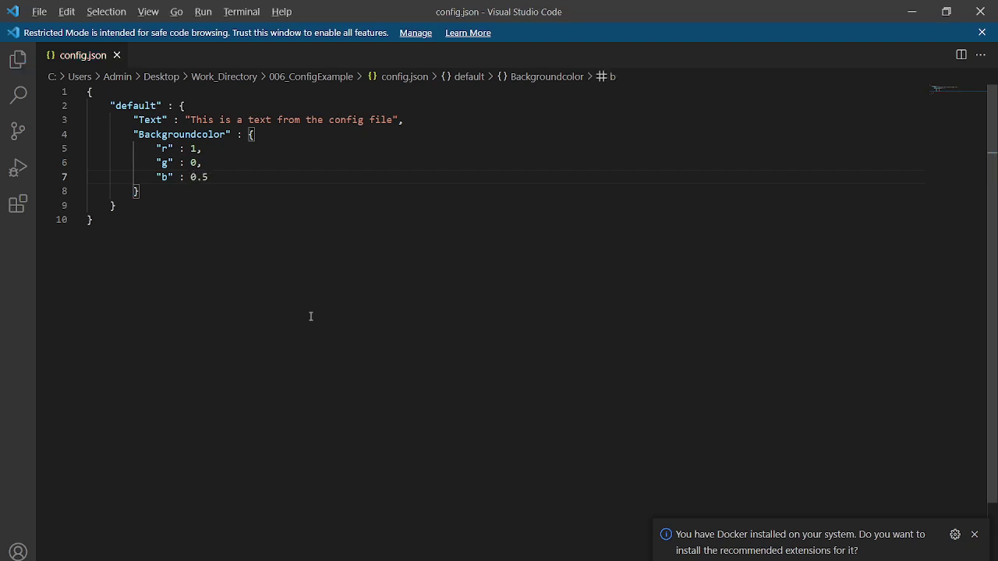
Step: Switch to TouchDesigner, reload the JSON file in the config component and reselect constant1
key("alt+Tab")
left_click(332, 287)
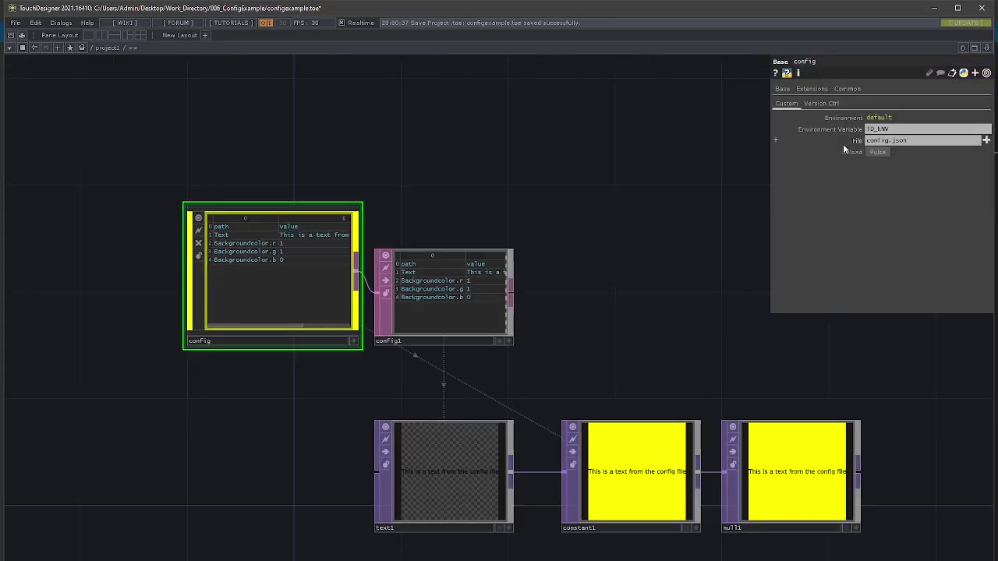
left_click(879, 152)
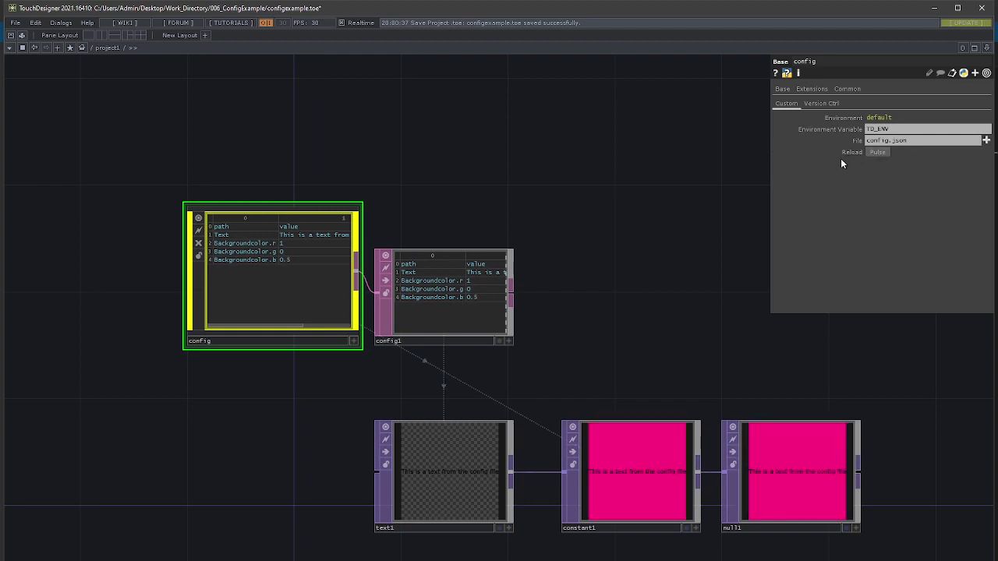
left_click_drag(586, 312, 585, 298)
left_click(691, 446)
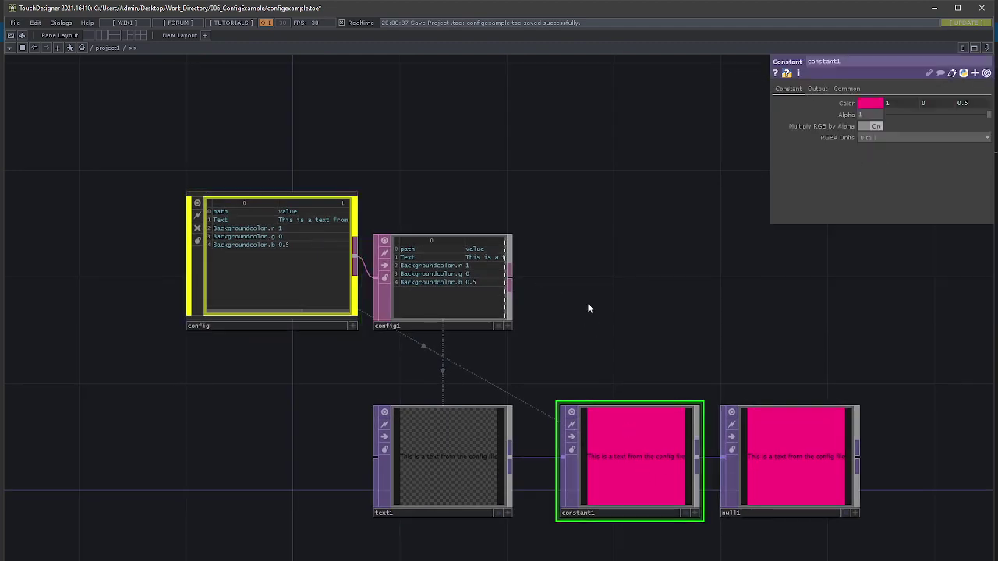
left_click_drag(863, 353, 812, 344)
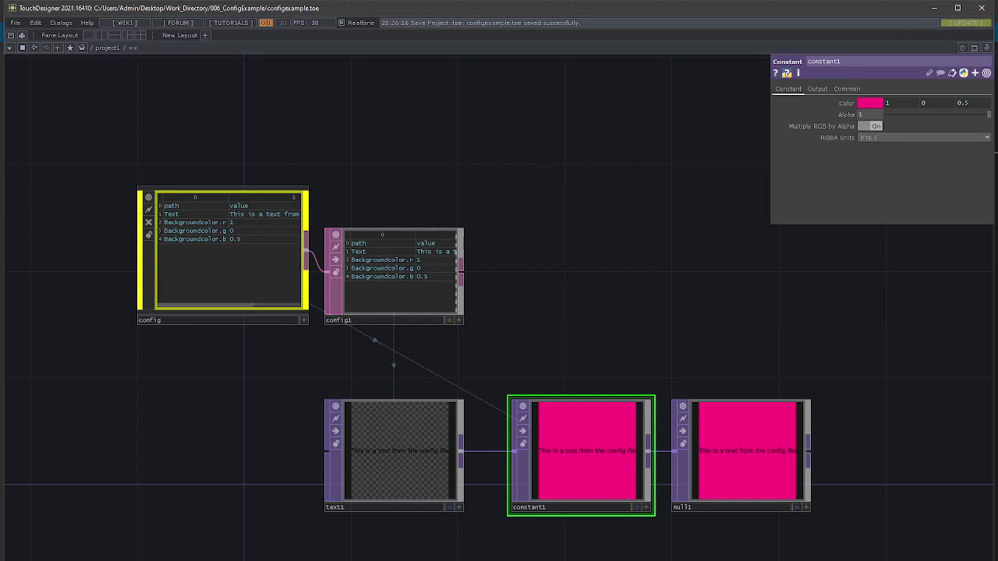
Step: Switch to Visual Studio Code and add an empty "example" object after the "default" block in config.json
key("alt+Tab")
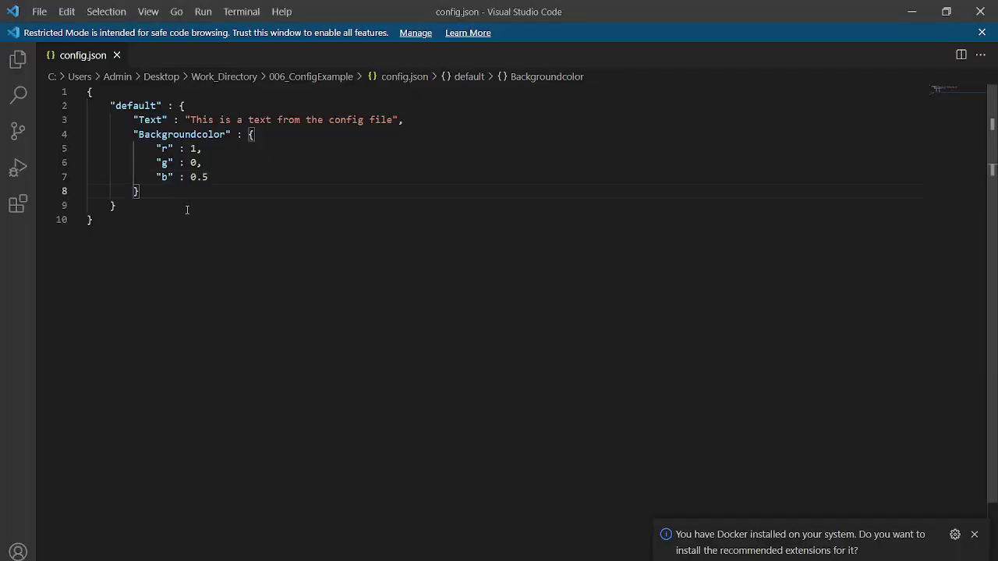
left_click(188, 210)
type(",")
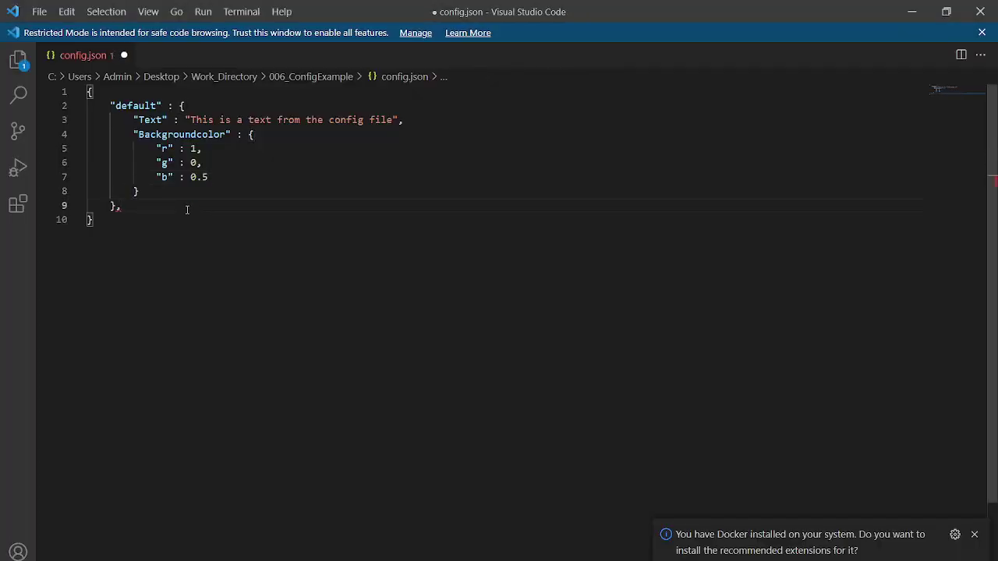
key("Return")
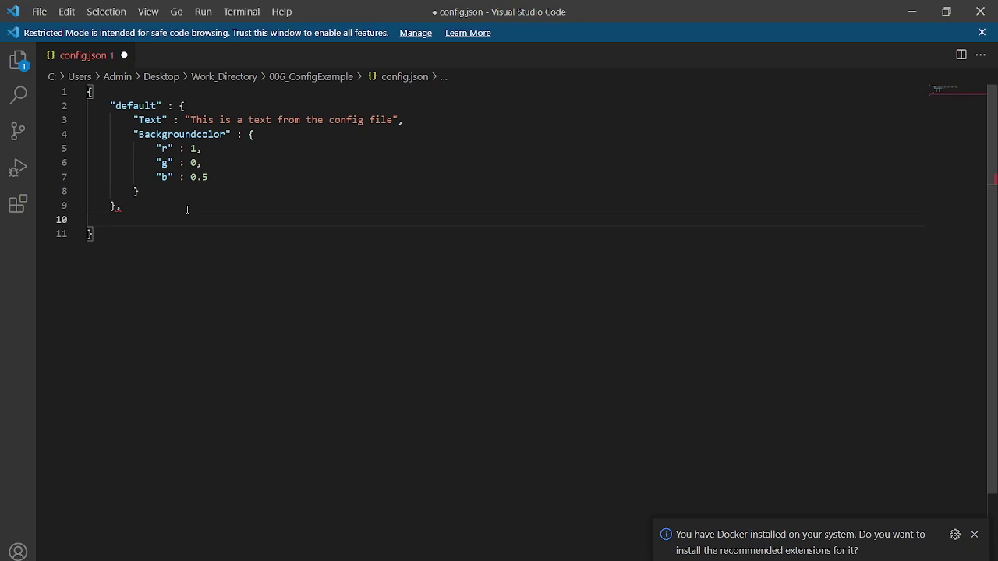
type("\"")
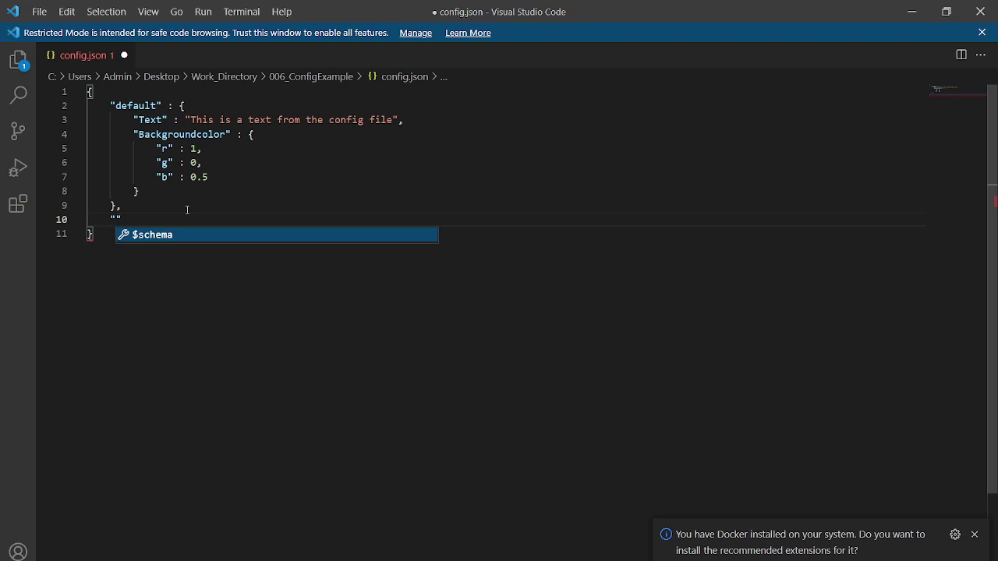
type("example")
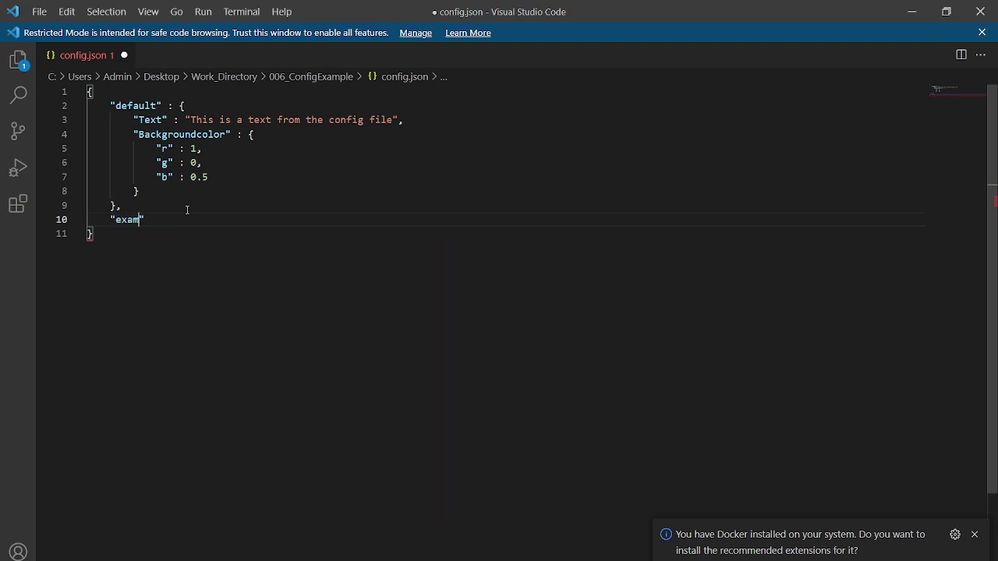
type("\" : {")
key("Return")
Step: Add a "Text" entry with the value "This text got replaced by our environment" to the "example" object and save config.json
type("\"")
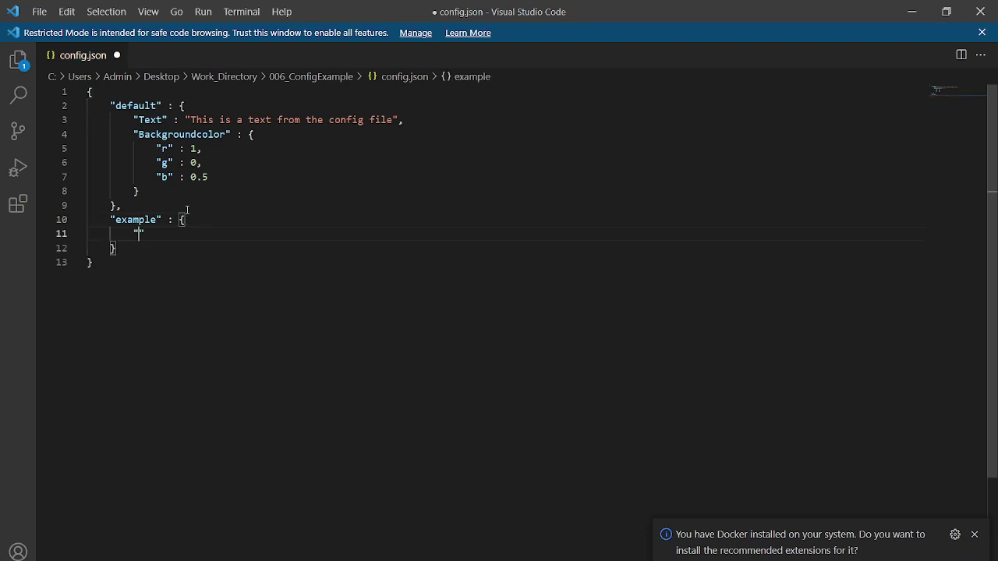
type("Text\"")
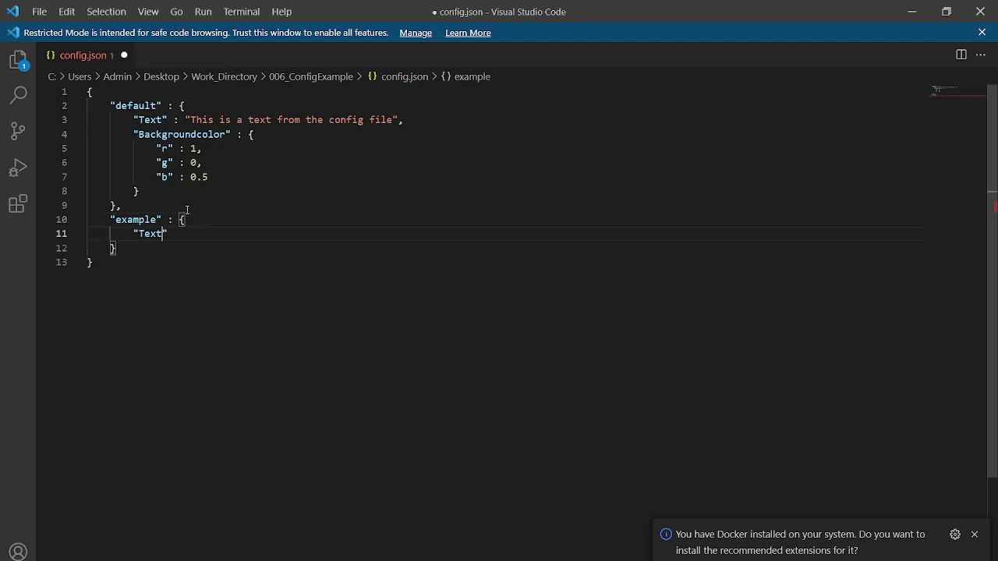
type(" : ")
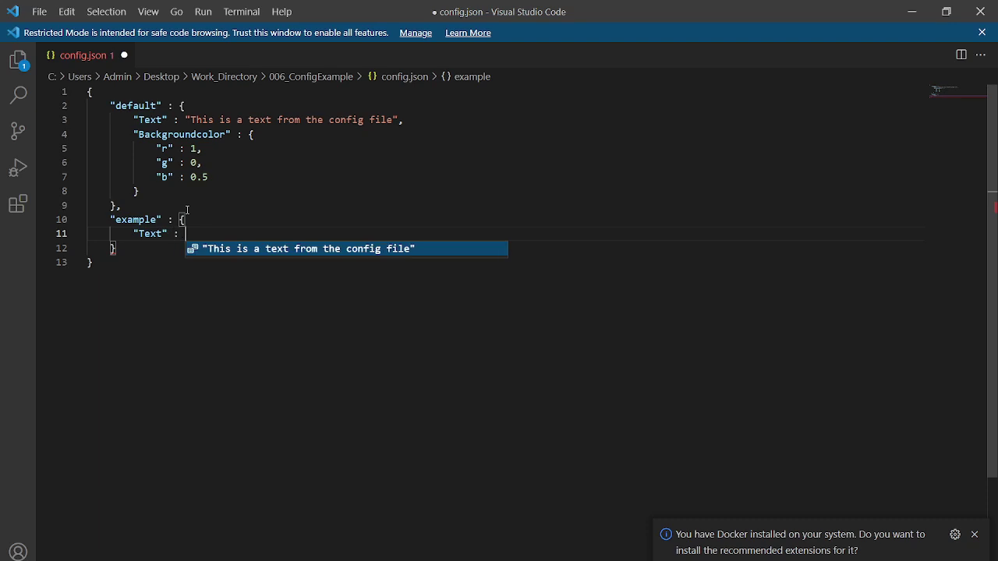
type("\"\"")
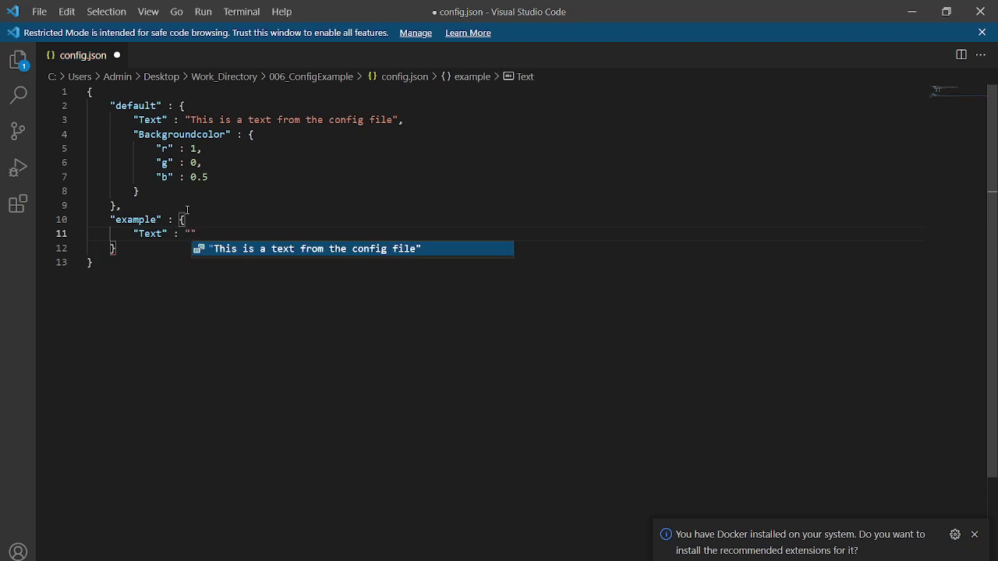
type("This text ")
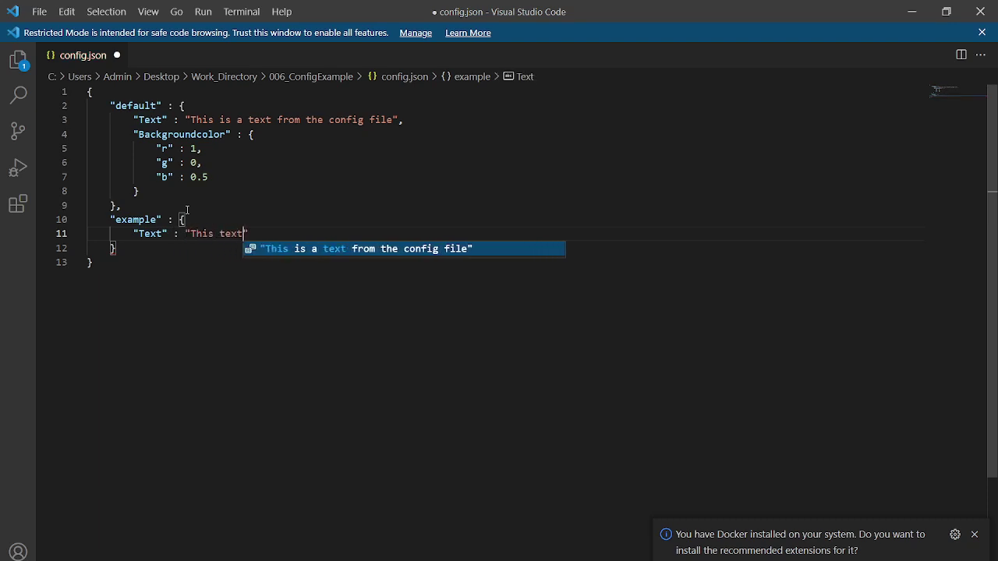
type("got replace")
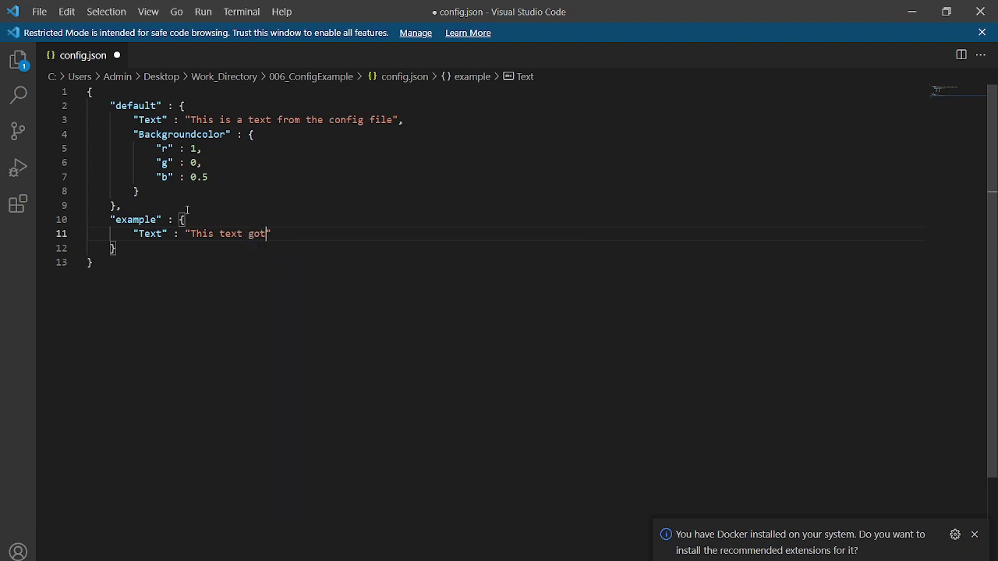
type("d by our environment")
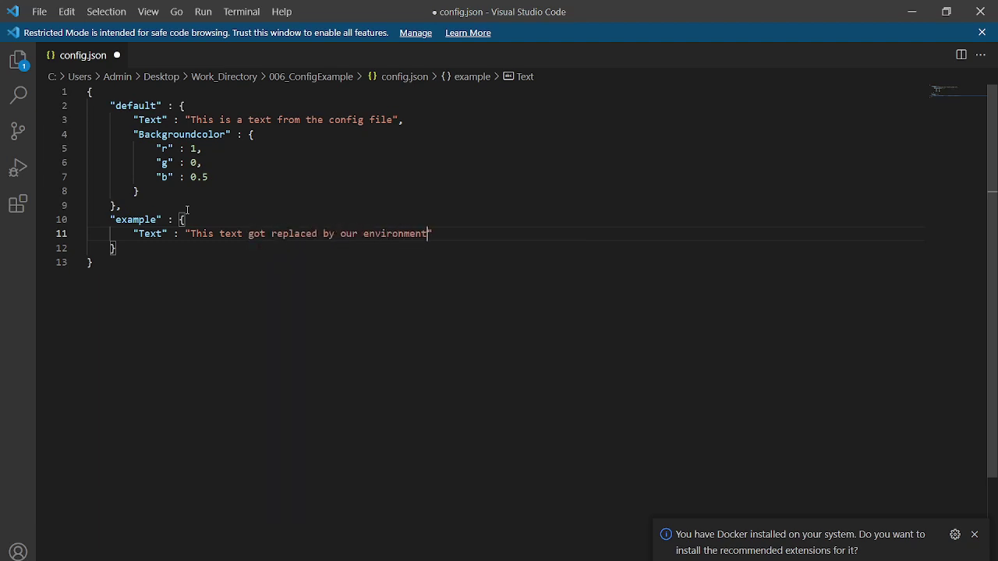
key("ctrl+s")
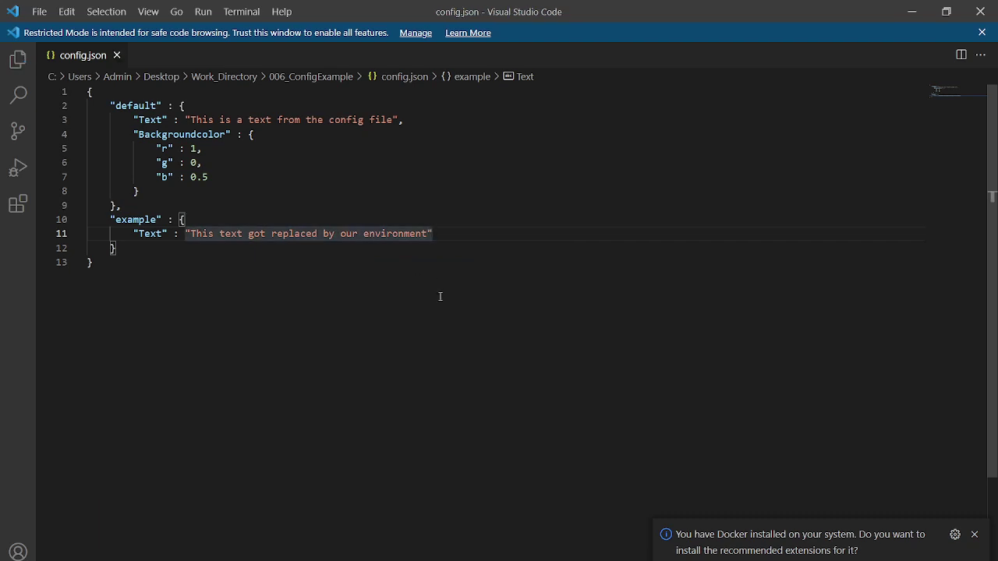
Step: Switch to File Explorer, move and widen its window, and open configexample.toe from the 006_ConfigExample folder
key("alt+Tab")
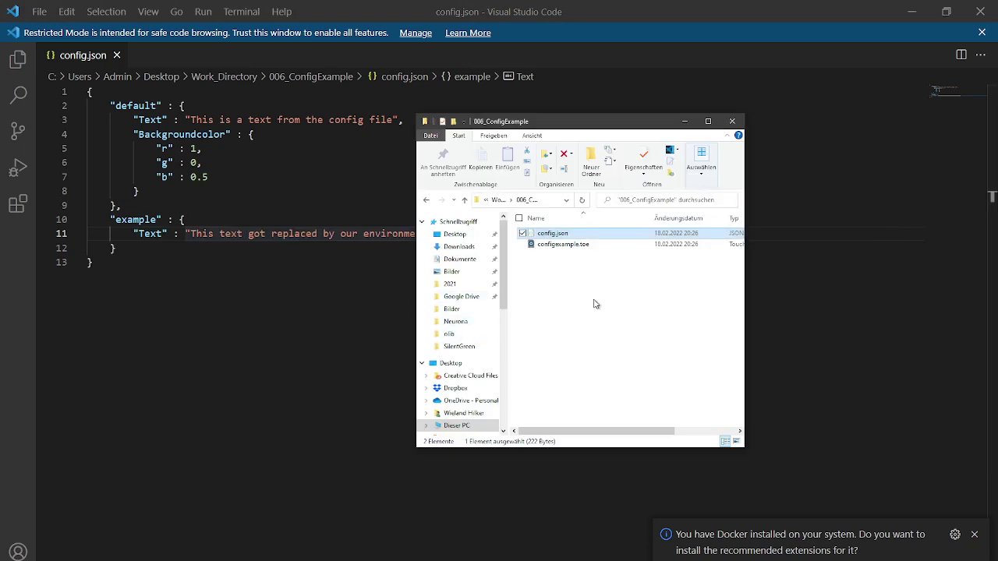
left_click_drag(600, 129, 426, 121)
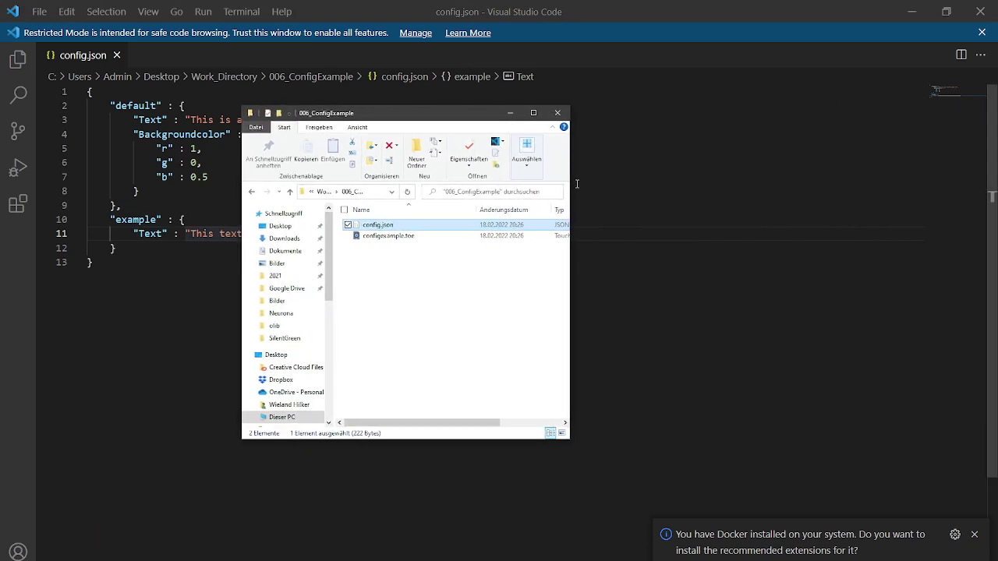
left_click_drag(607, 183, 616, 183)
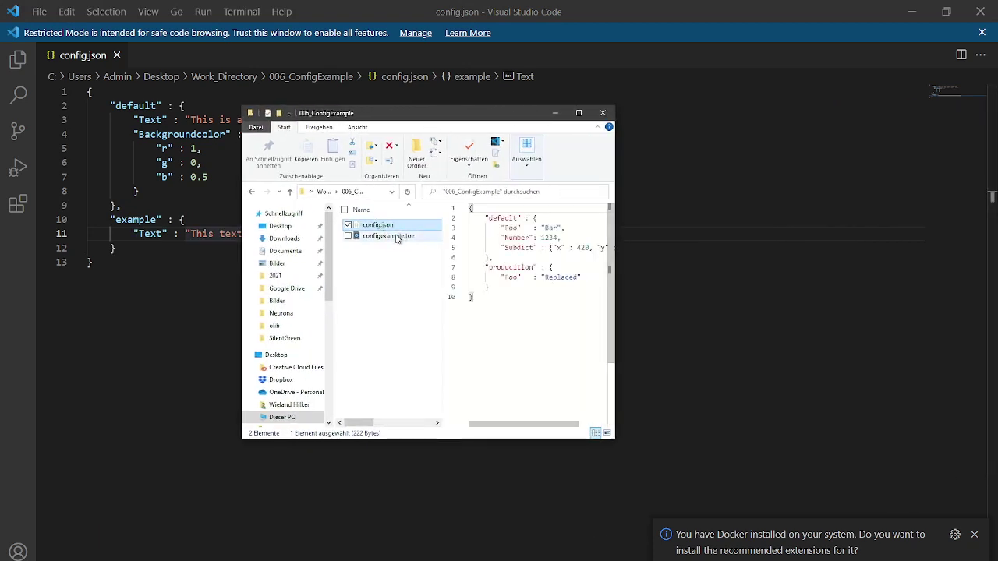
left_click(394, 236)
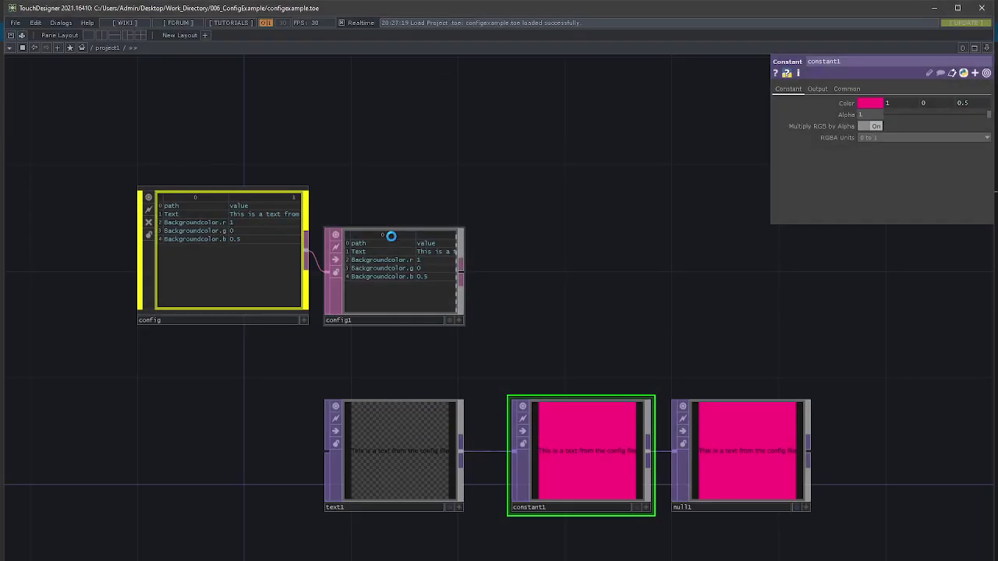
Step: Examine the reopened network's text and color output and the config component's environment parameters
scroll(606, 403, "up", 5)
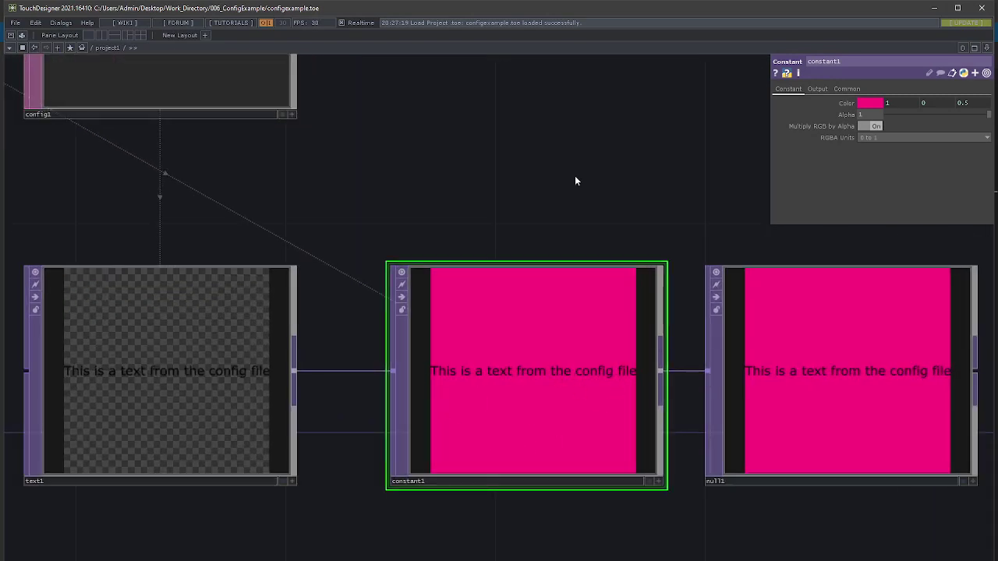
scroll(538, 187, "down", 6)
left_click(335, 152)
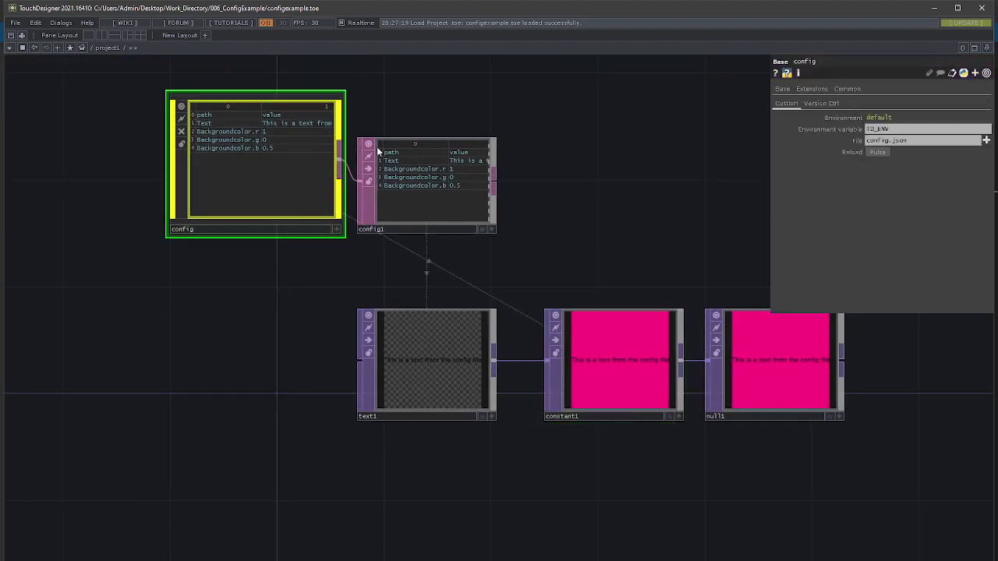
left_click_drag(540, 138, 684, 169)
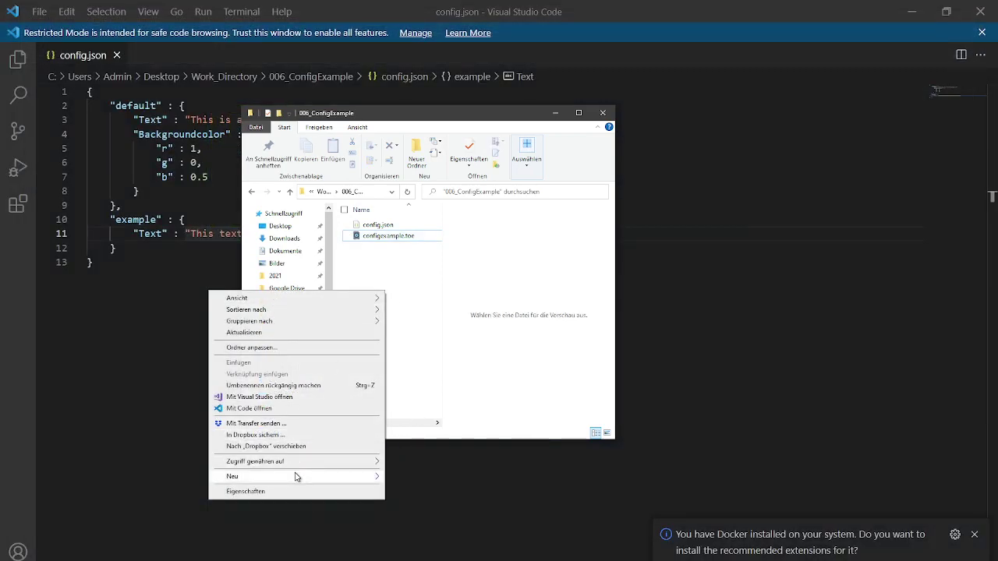
mouse_move(298, 477)
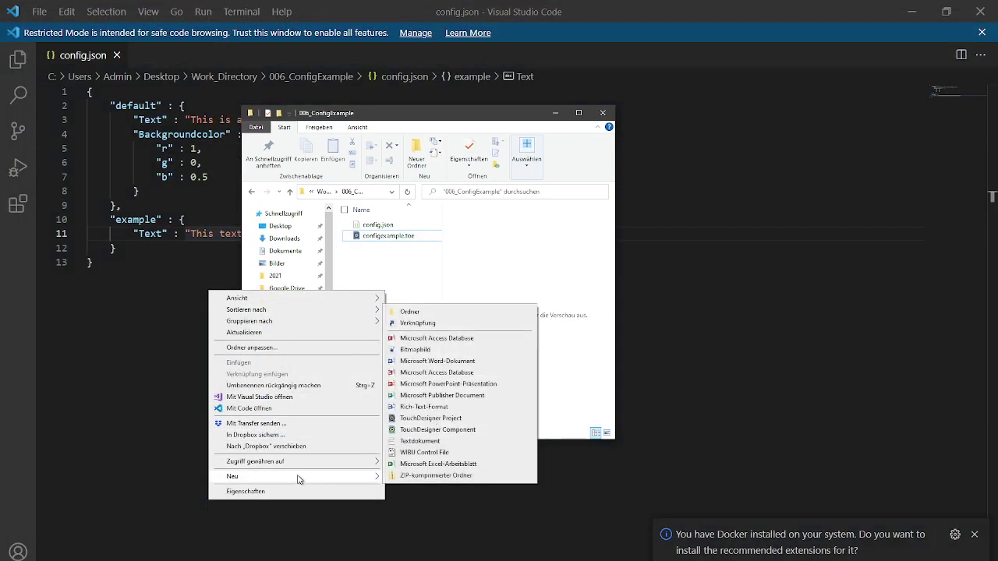
left_click(406, 278)
left_click(326, 195)
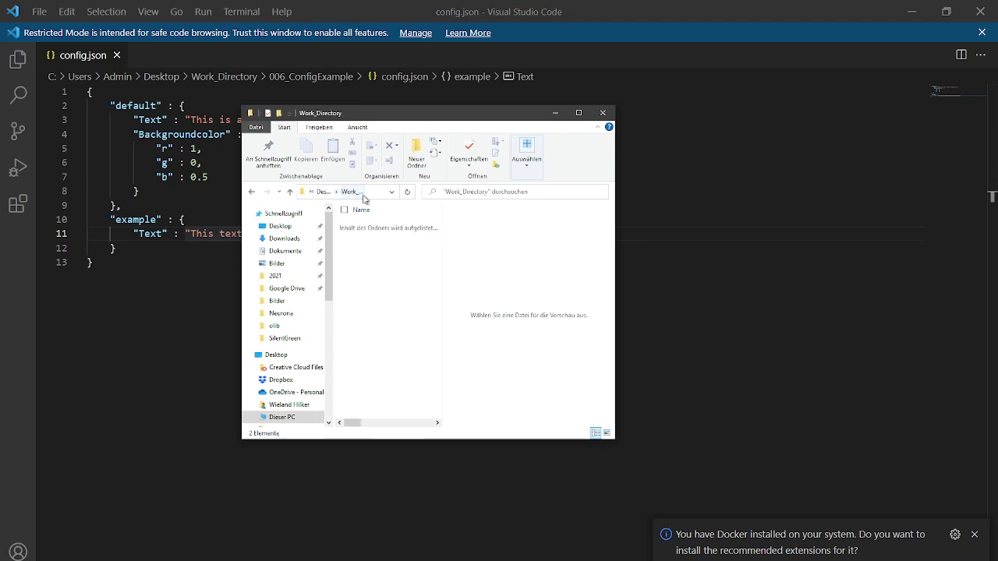
left_click(370, 195)
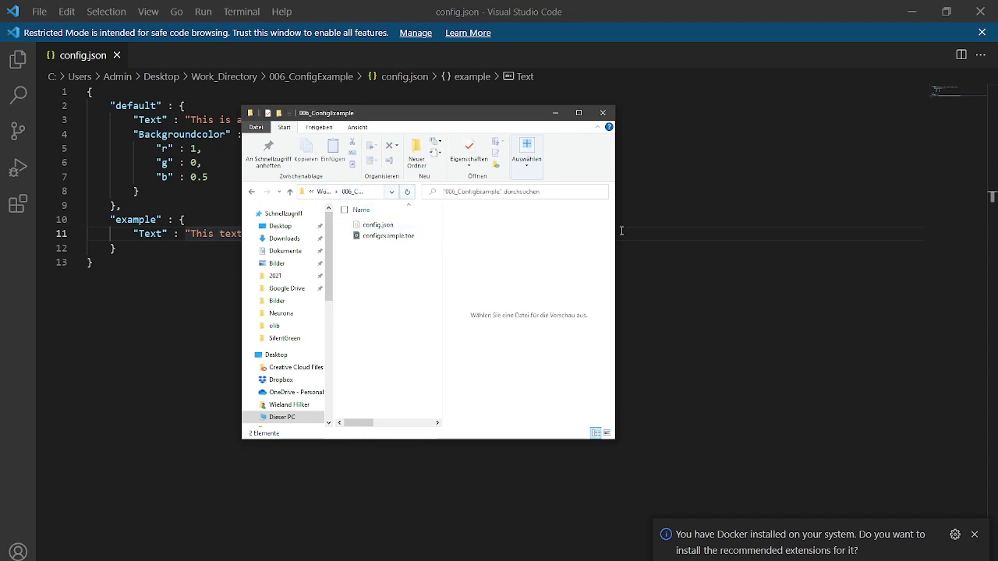
Step: Widen the File Explorer window and copy the path of the 006_ConfigExample folder
left_click_drag(616, 232, 919, 232)
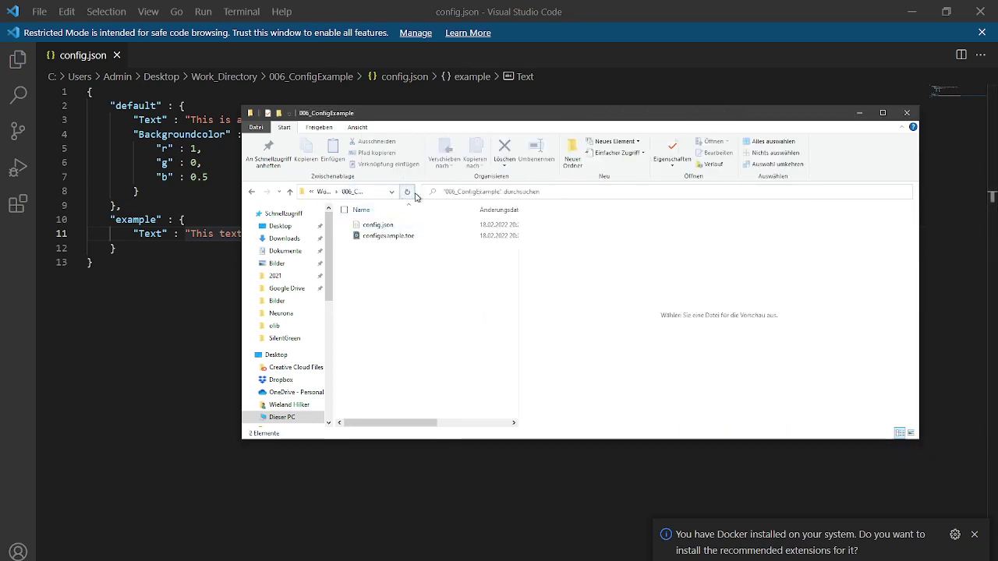
left_click(380, 192)
key("ctrl+c")
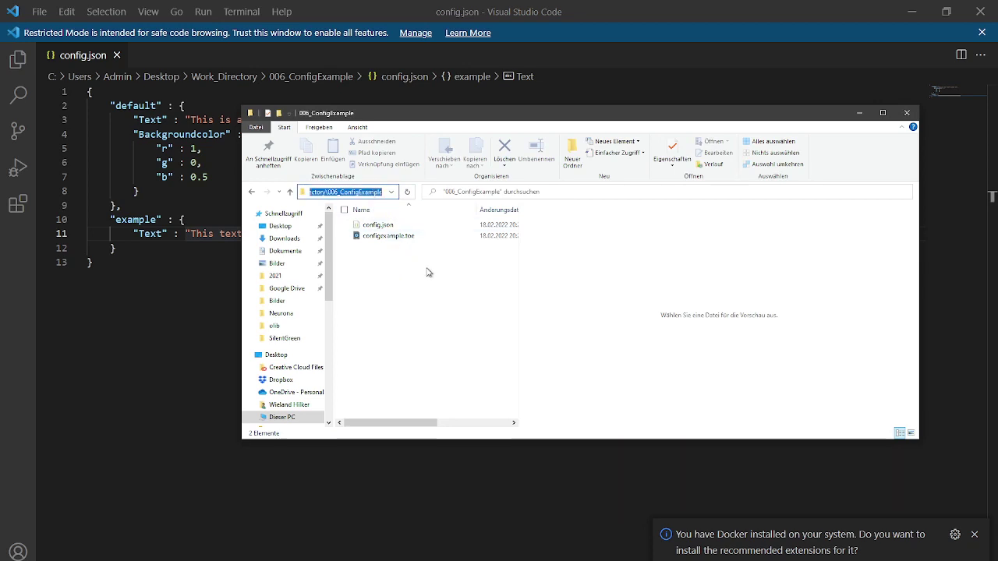
Step: Open a Command Prompt, move its window beside the folder's file list, and change directory to the copied 006_ConfigExample path
key("super+r")
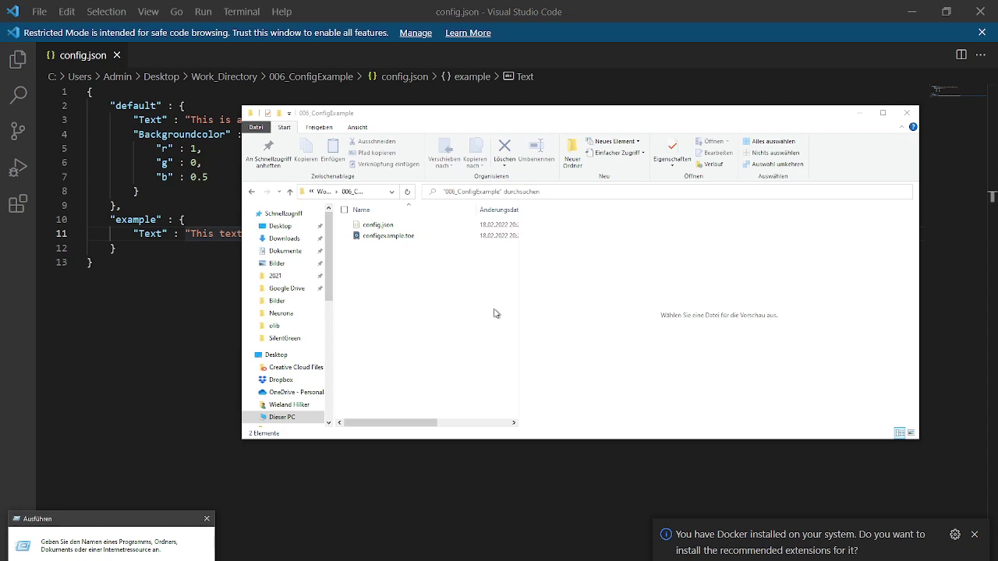
key("Return")
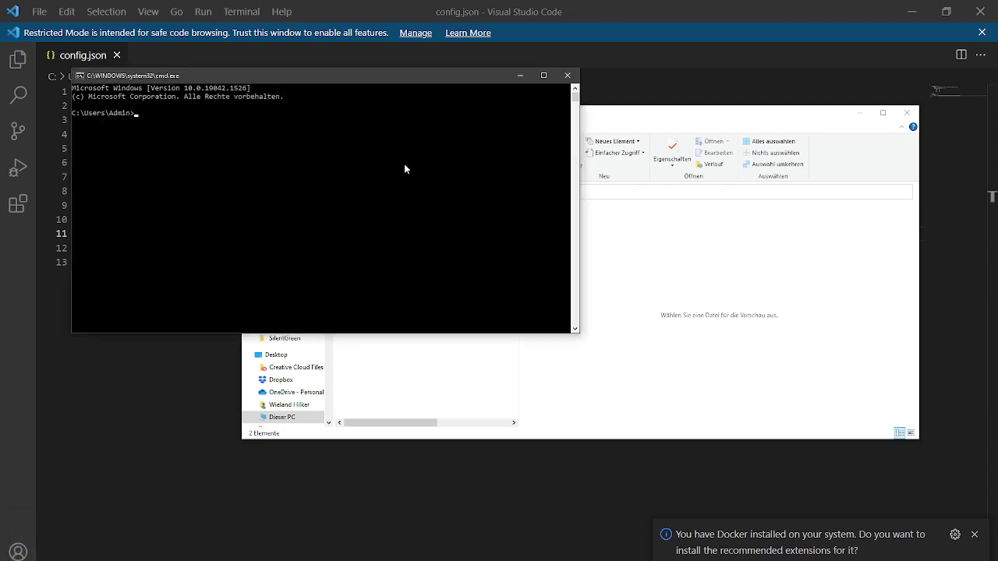
left_click_drag(325, 75, 617, 238)
left_click(573, 333)
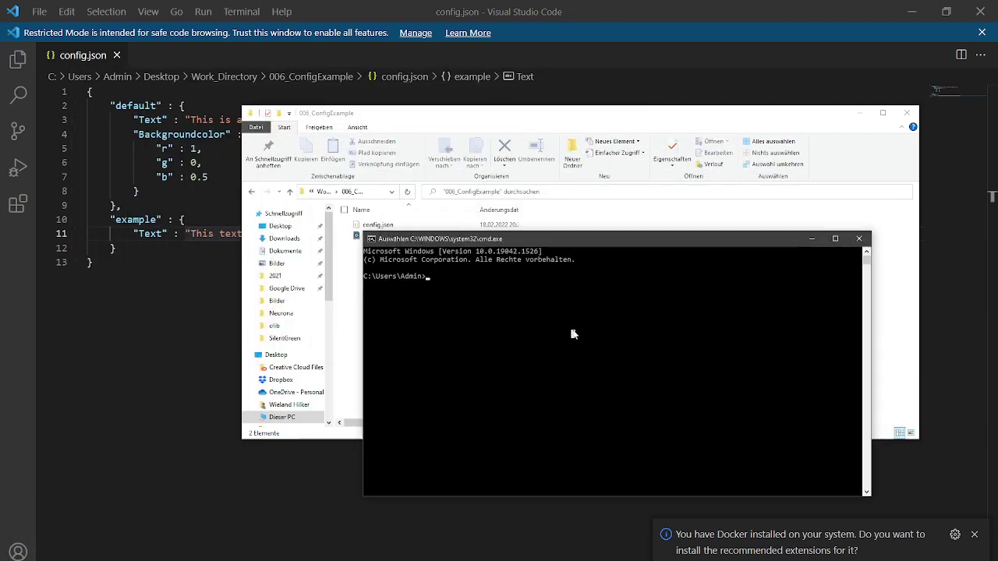
type("cd")
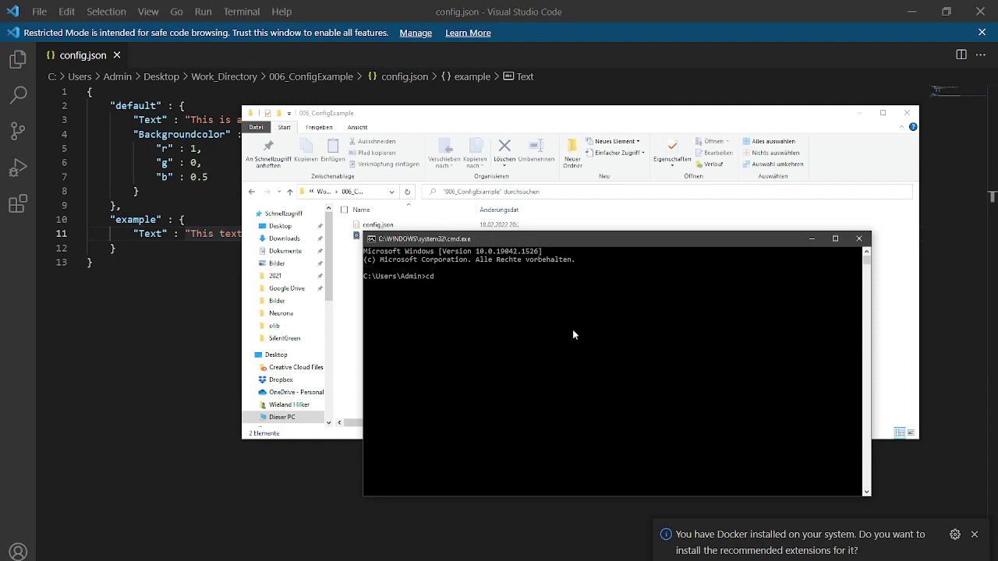
key("ctrl+v")
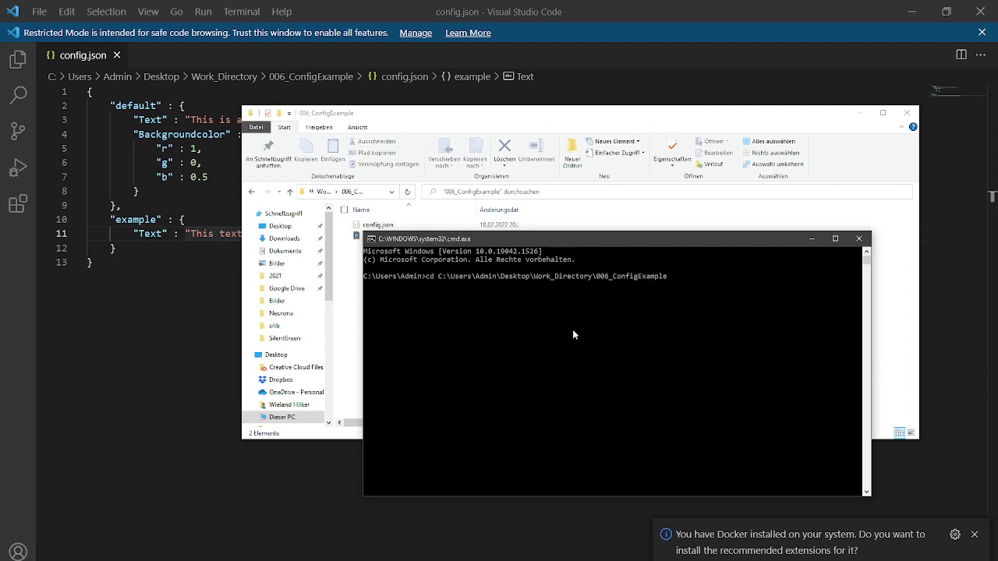
key("Return")
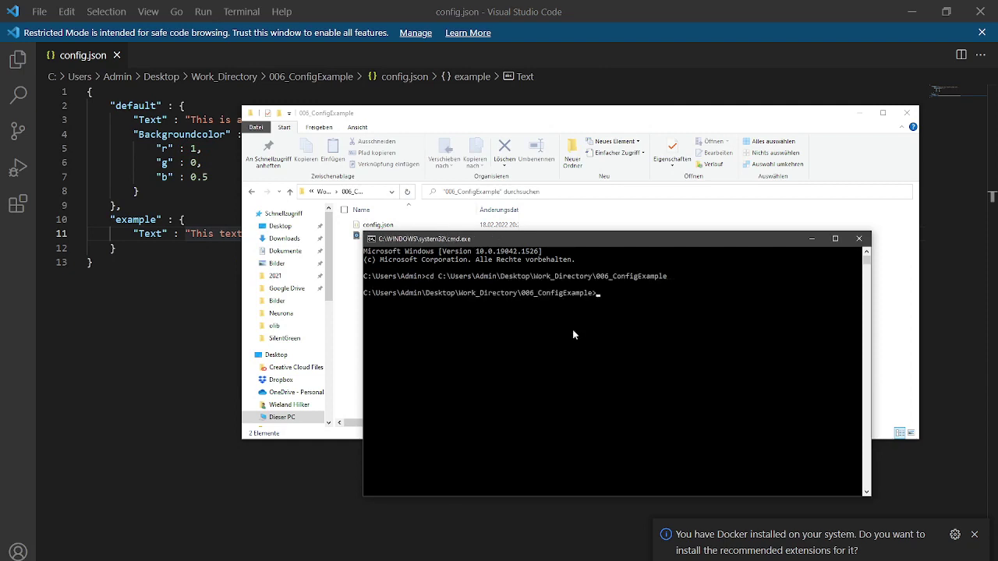
Step: Set TD_ENV=example for the Command Prompt session, start configexample.toe from it, and inspect the text in the constant1 output
left_click_drag(629, 235, 596, 272)
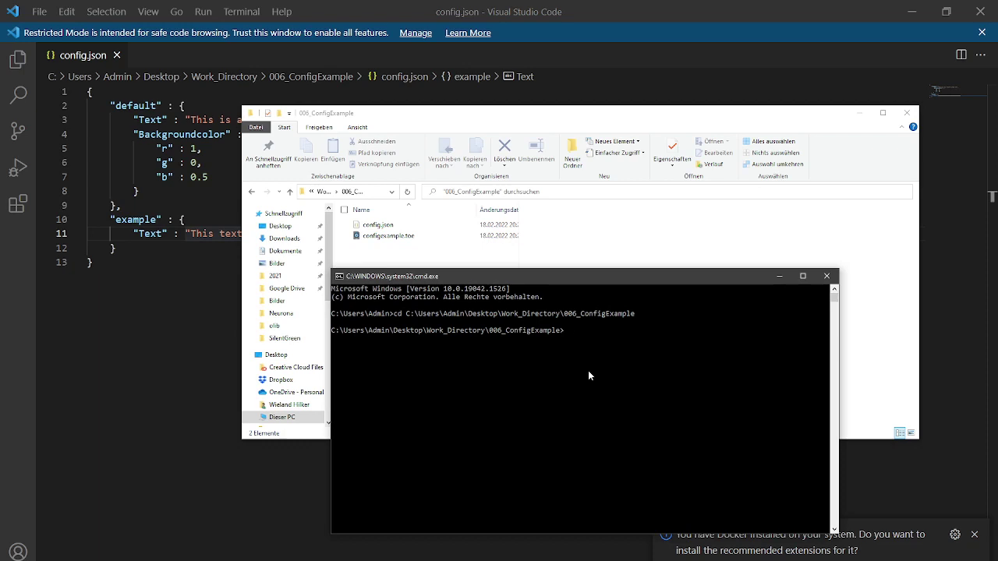
type("set TD_ENV=example")
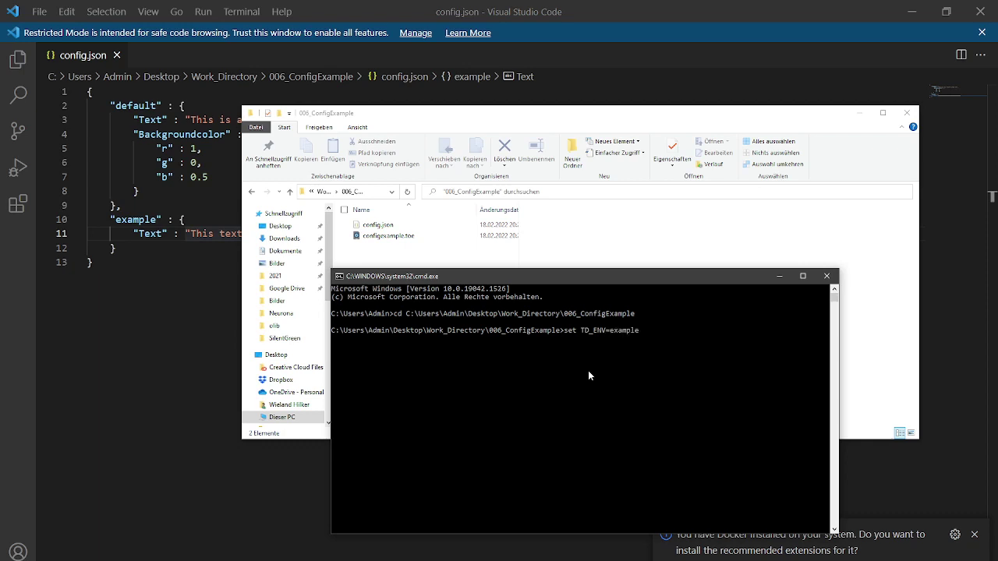
key("Return")
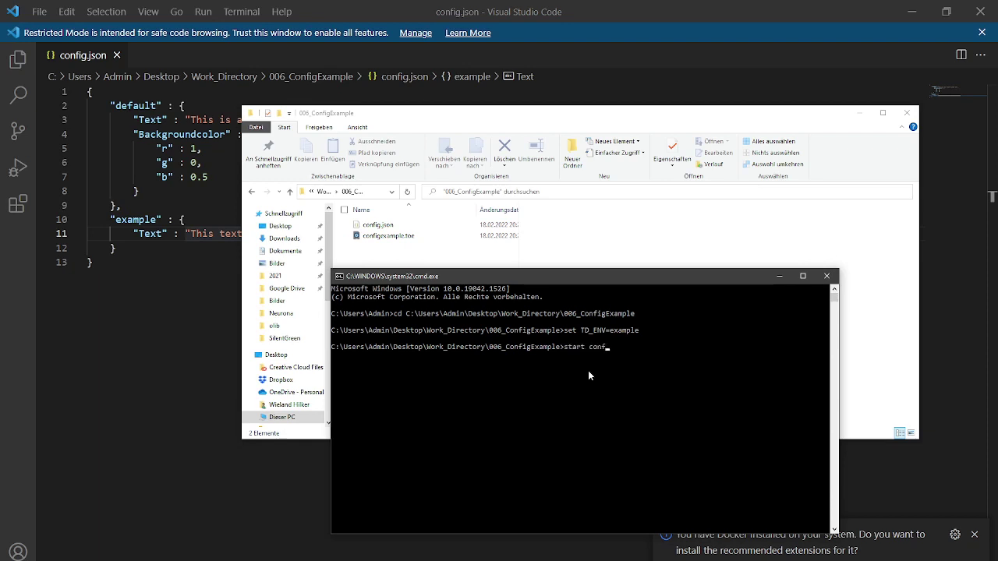
type("igexample.toe")
key("Return")
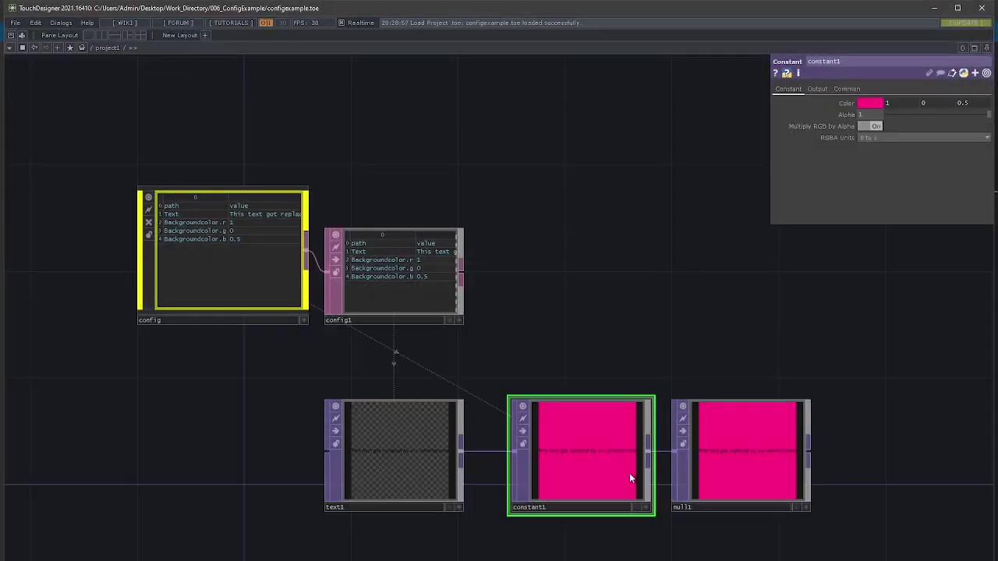
scroll(630, 477, "up", 6)
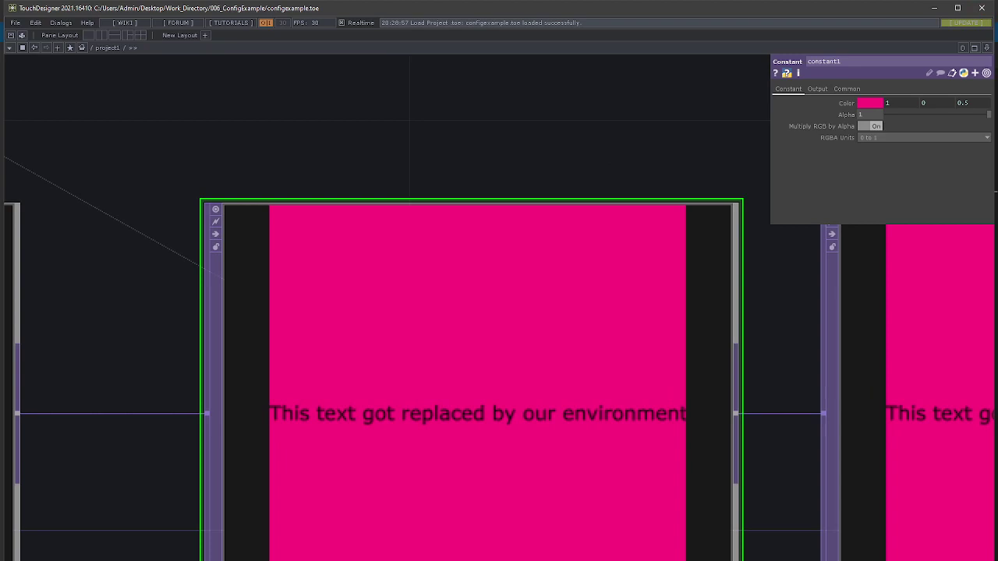
Step: Replace the Command Prompt with a fresh one and permanently set the TD_ENV environment variable to "example" with setx
key("alt+Tab")
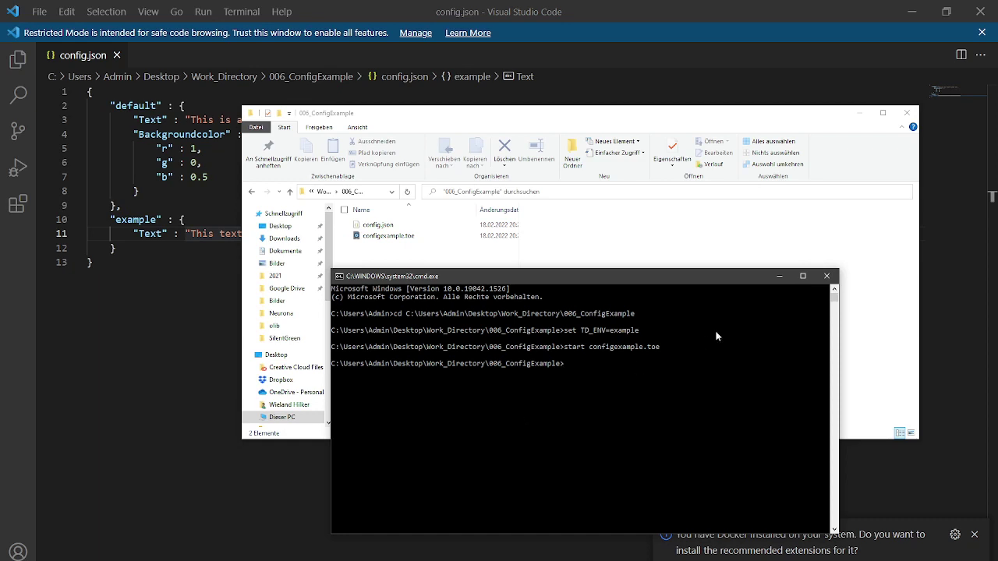
left_click(827, 277)
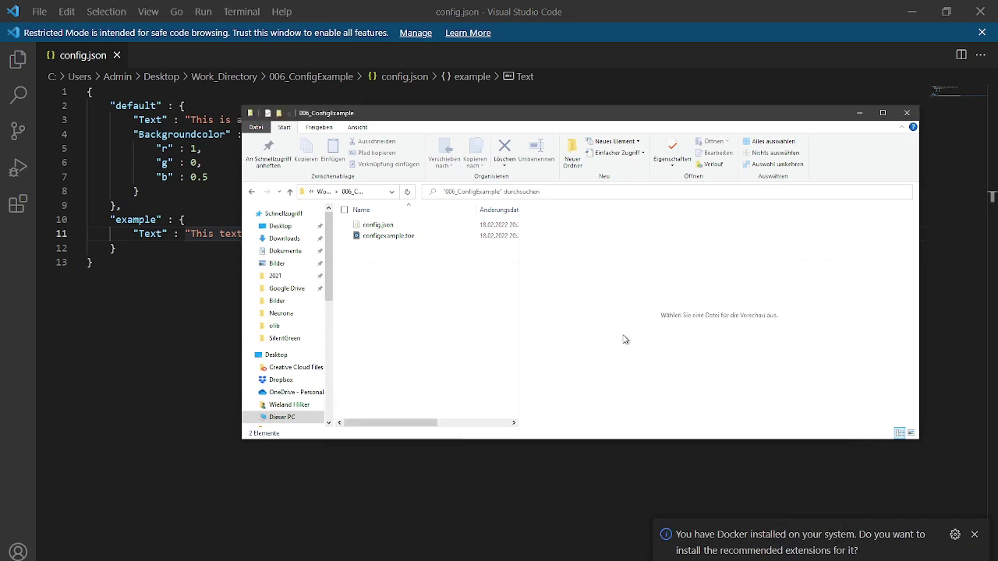
key("super+r")
key("Return")
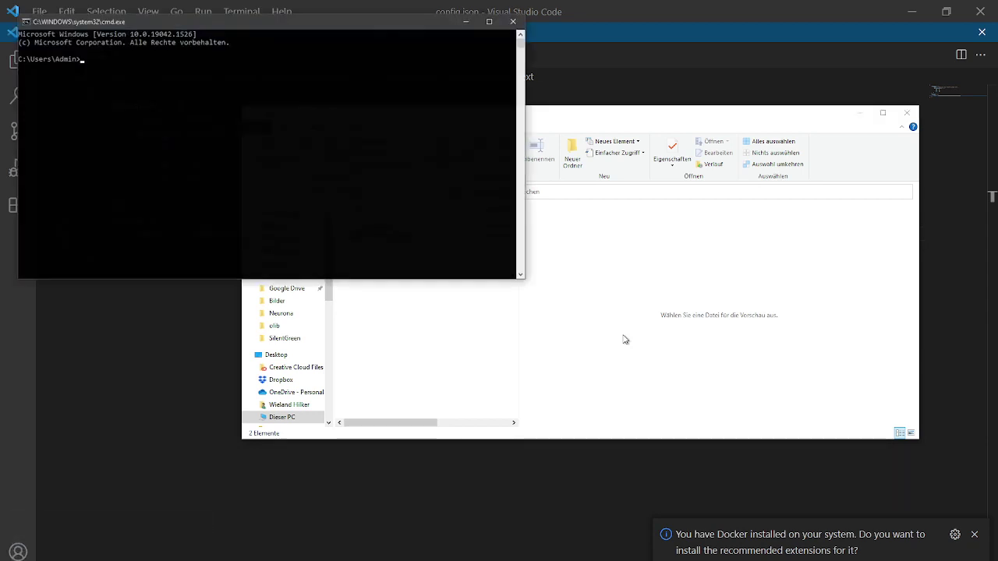
left_click_drag(384, 21, 780, 253)
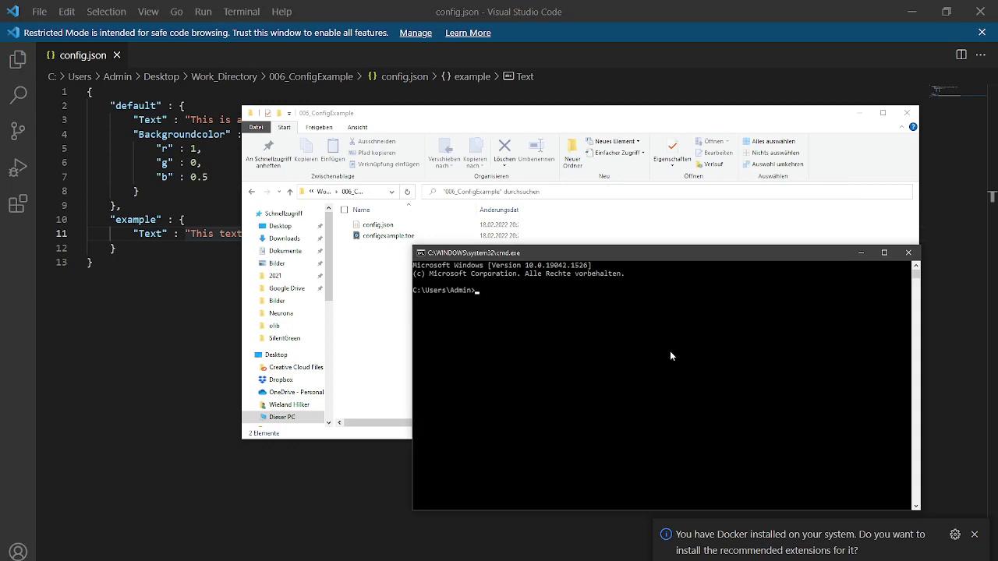
type("setx")
type("TD_ENV")
type("\"example\"")
key("Return")
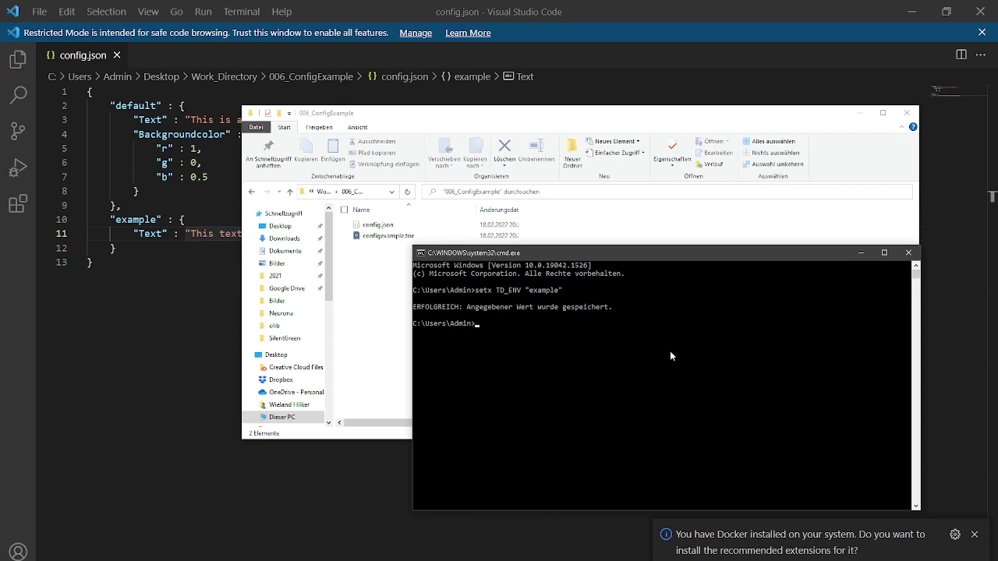
left_click_drag(416, 312, 508, 328)
left_click(585, 315)
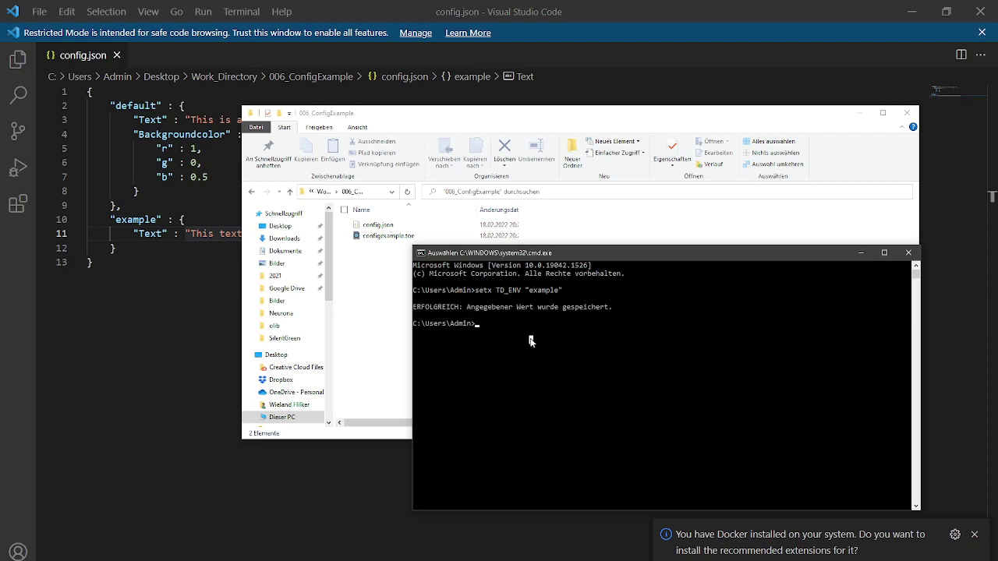
Step: Open configexample.toe from the 006_ConfigExample folder in File Explorer and inspect the text output in the network
left_click(531, 340)
left_click(366, 279)
left_click(389, 238)
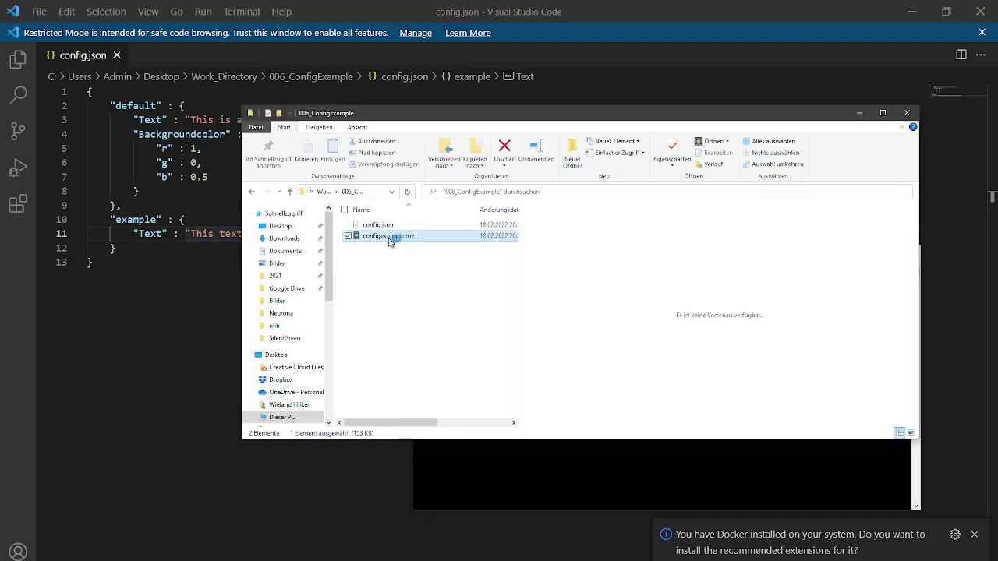
double_click(389, 237)
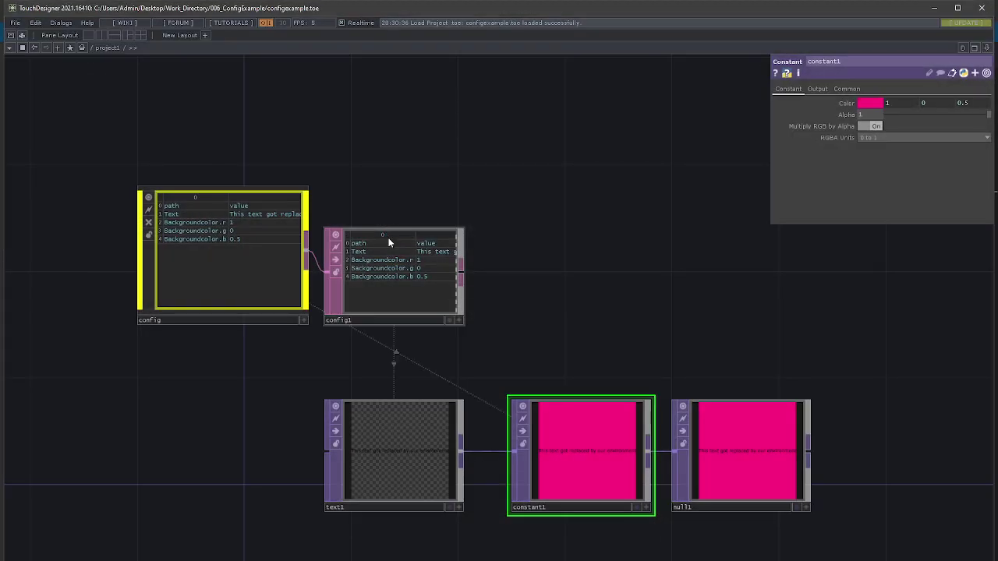
scroll(683, 524, "up", 5)
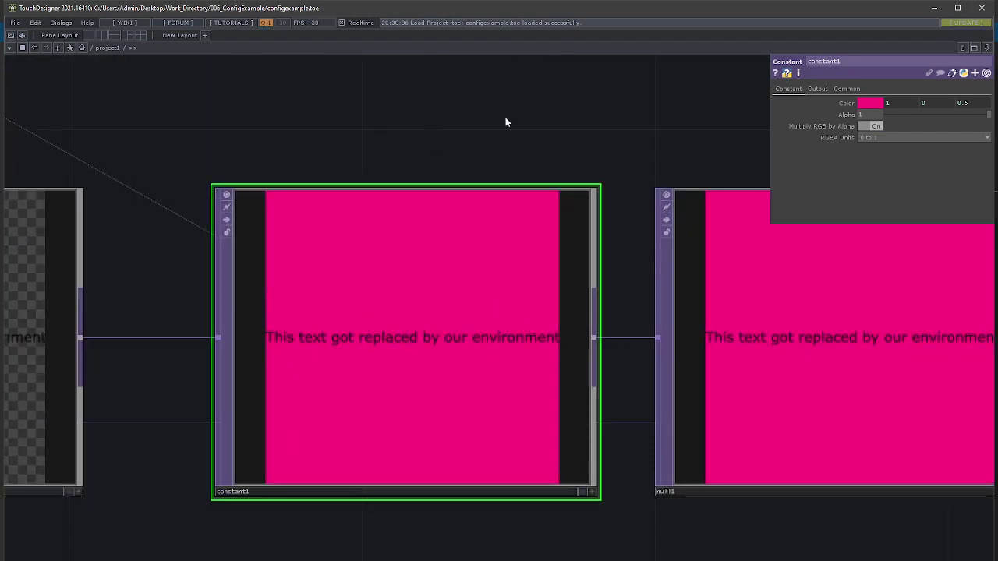
left_click_drag(505, 119, 521, 148)
scroll(522, 148, "down", 2)
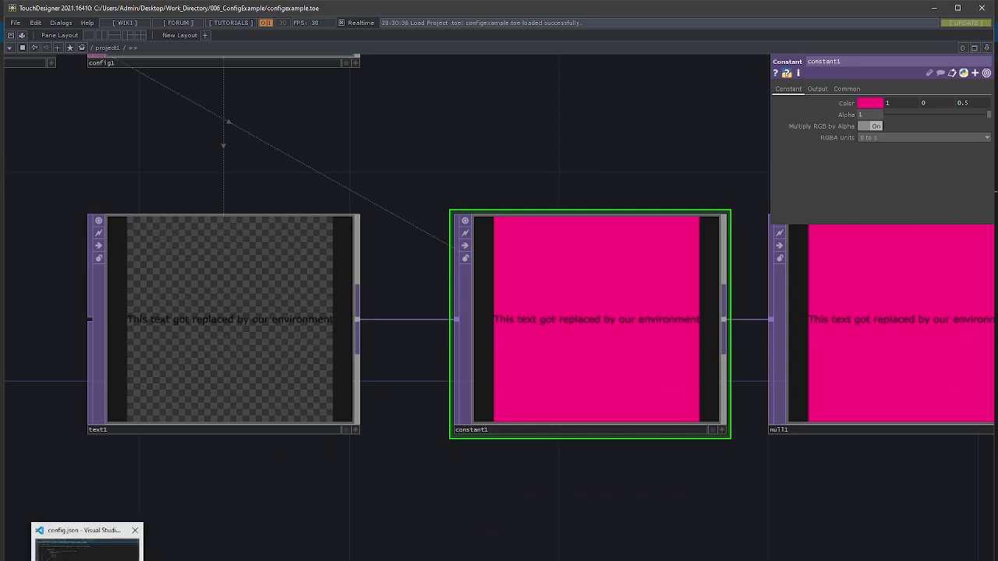
Step: Switch to config.json in Visual Studio Code and add a "forrest" object after the "example" object
left_click(88, 546)
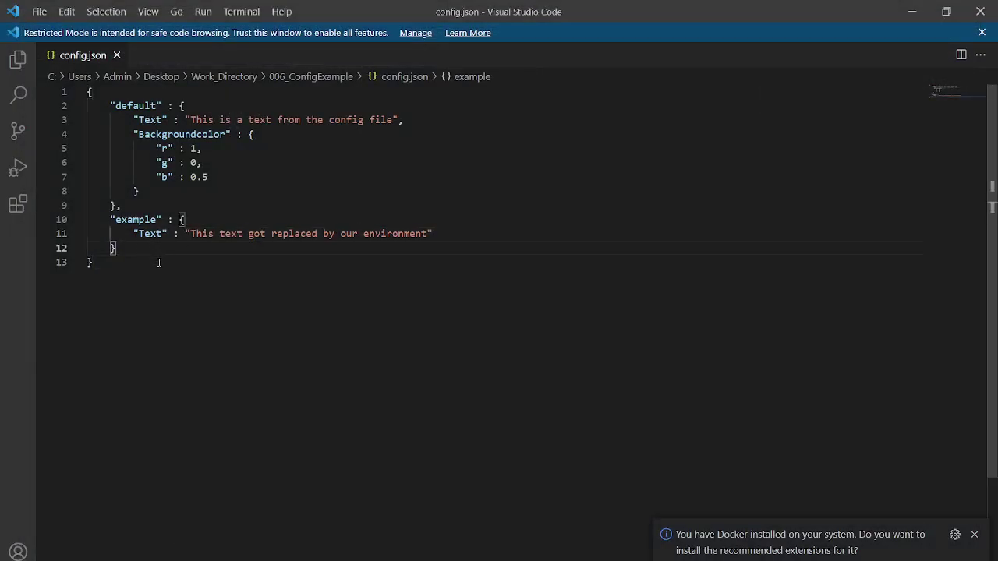
type(",")
key("Return")
type("\"")
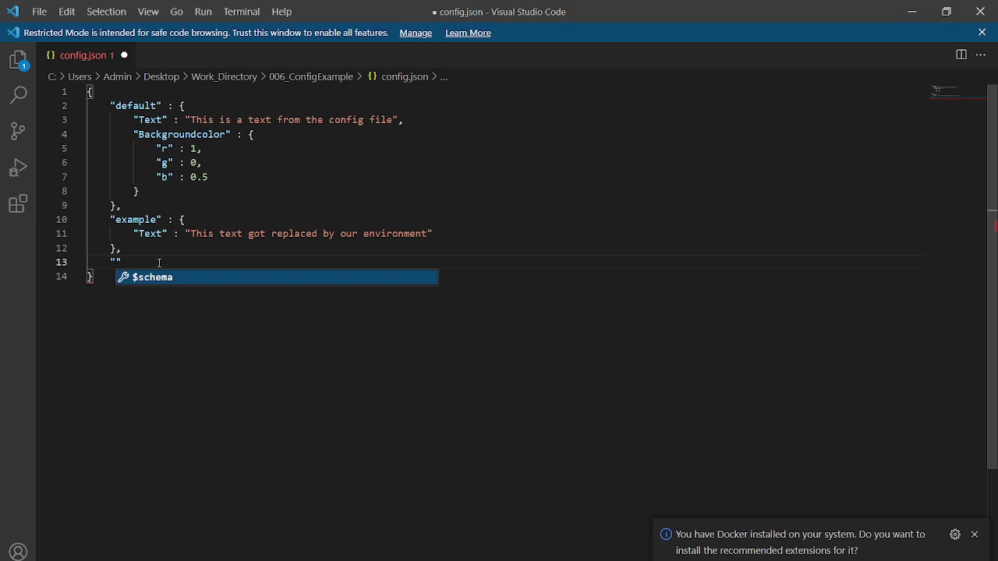
type("formest\" : ")
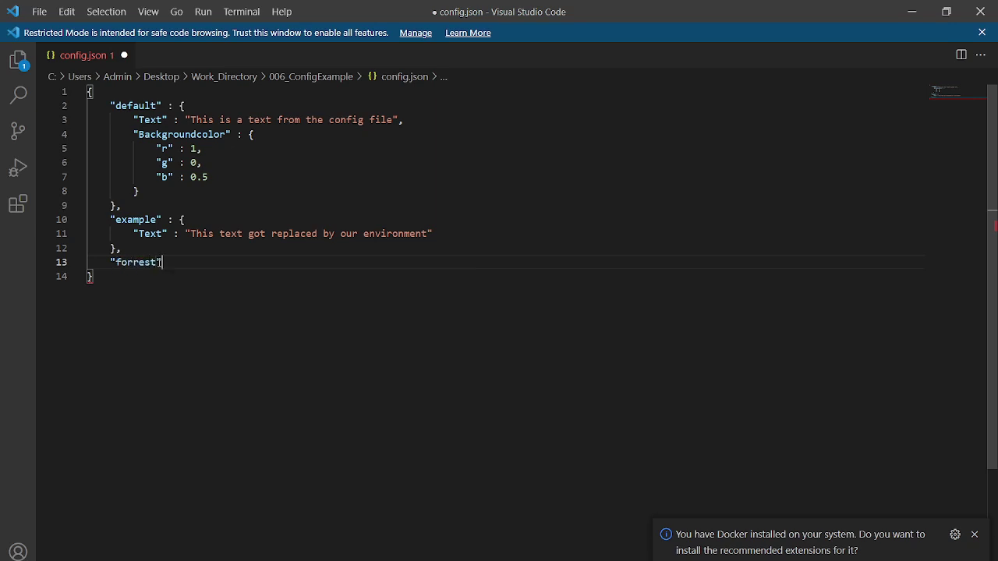
type("{")
key("Return")
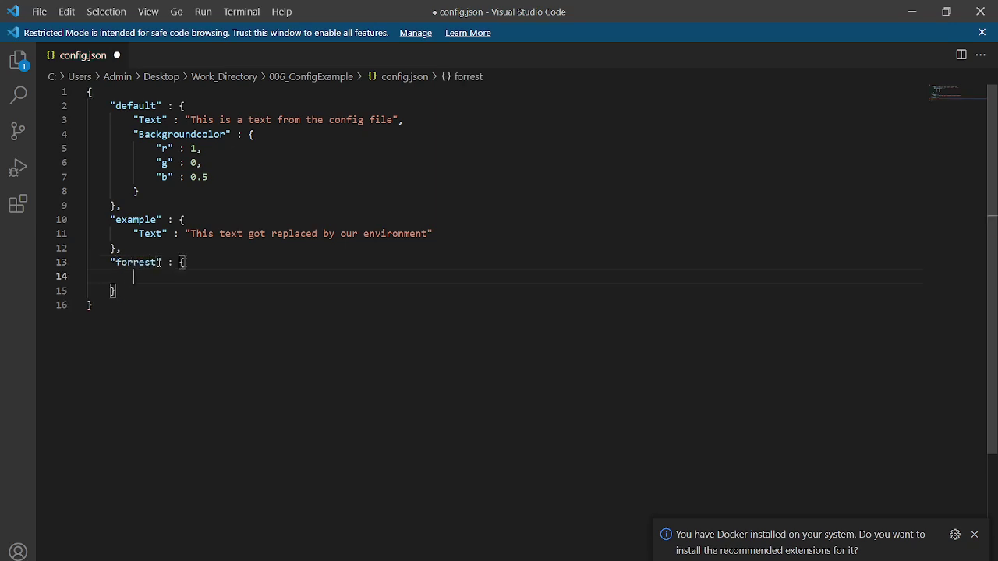
Step: Add a "Text" entry with the value "THis is a nice forrest" to the "forrest" object
type("\"Te")
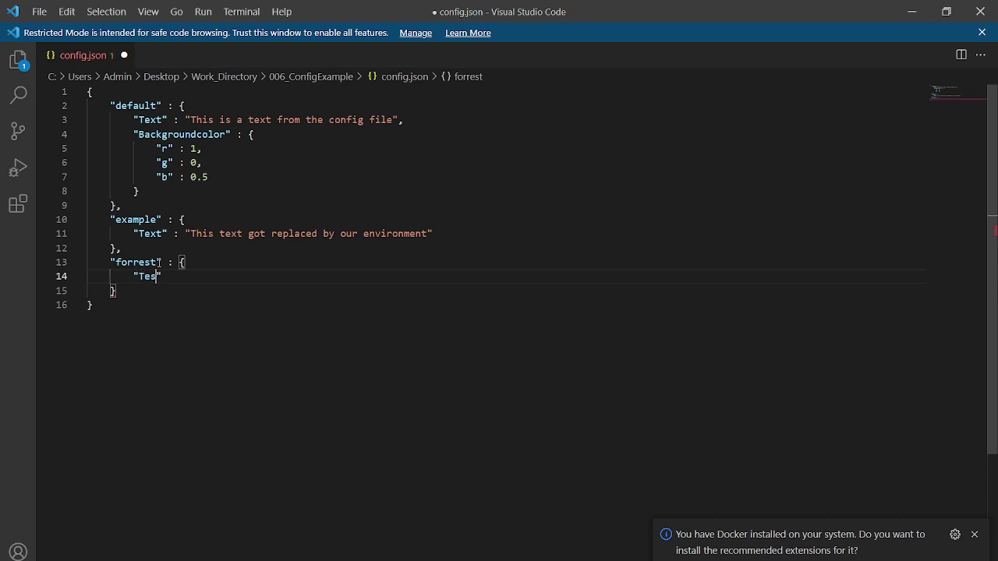
type("xt\" ")
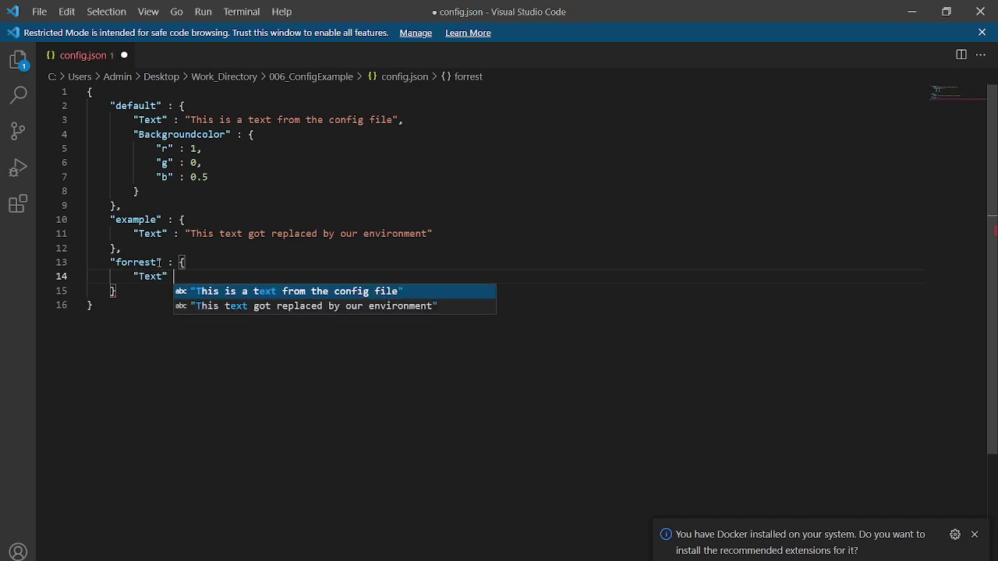
type(": \"T")
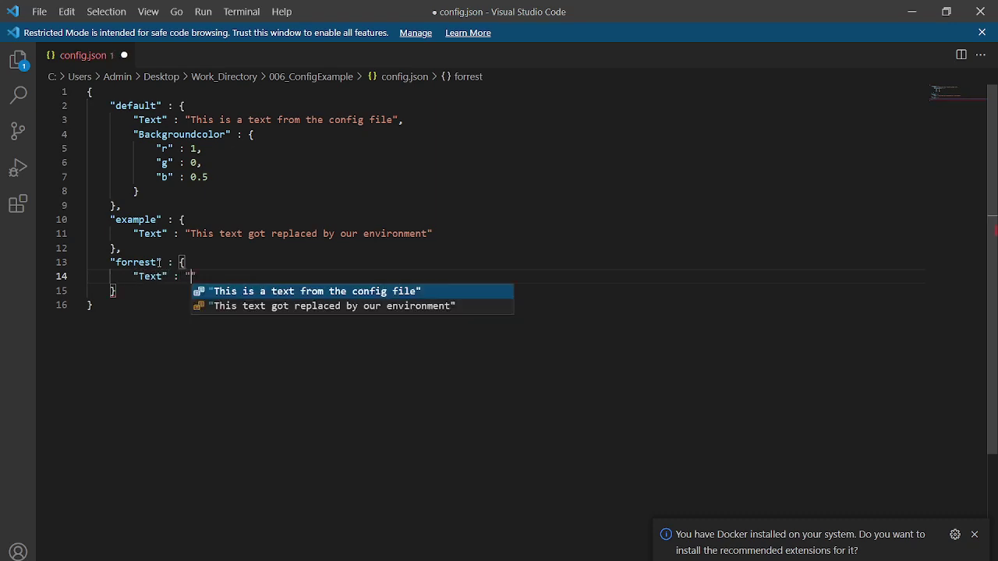
type("His is a")
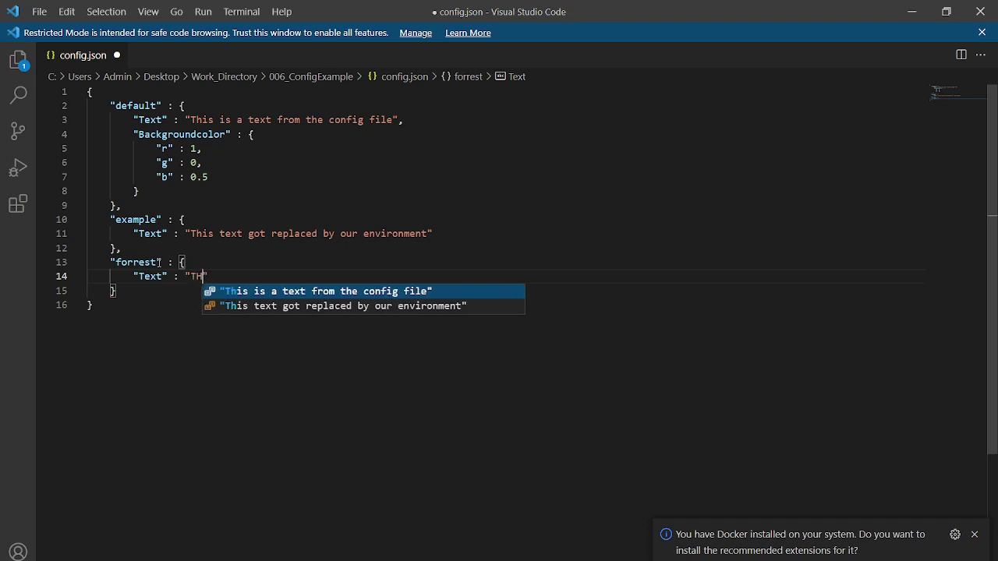
type(" nice forrest")
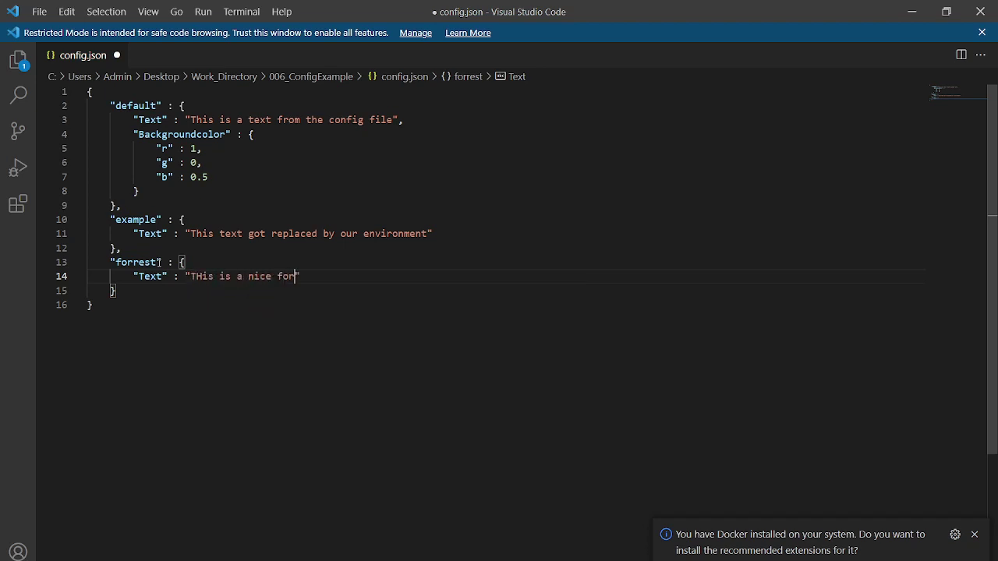
key("End")
Step: Add an empty "Backgroundcolor" object below the "Text" entry of the "forrest" object
type(",")
key("Return")
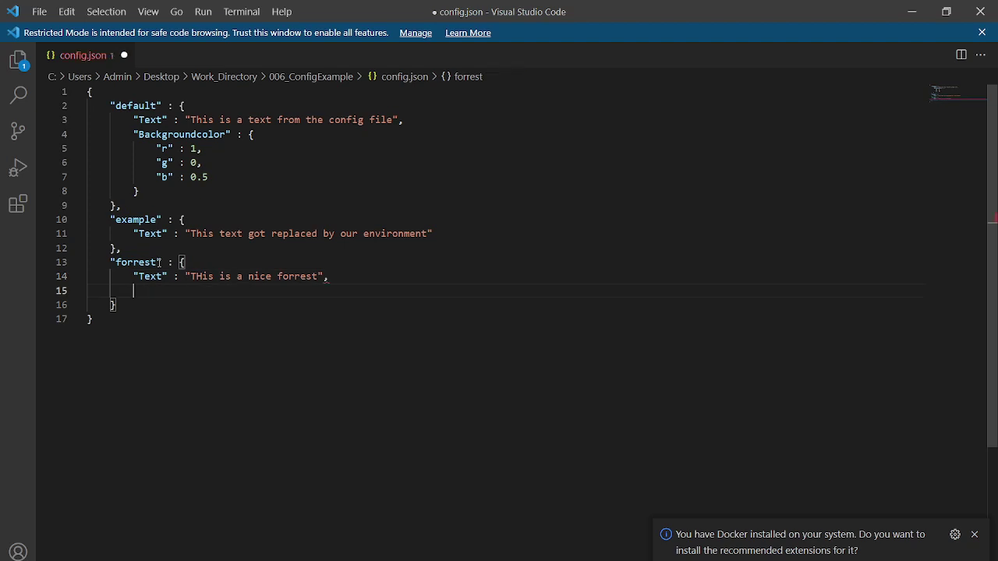
type("Backgroundcolor")
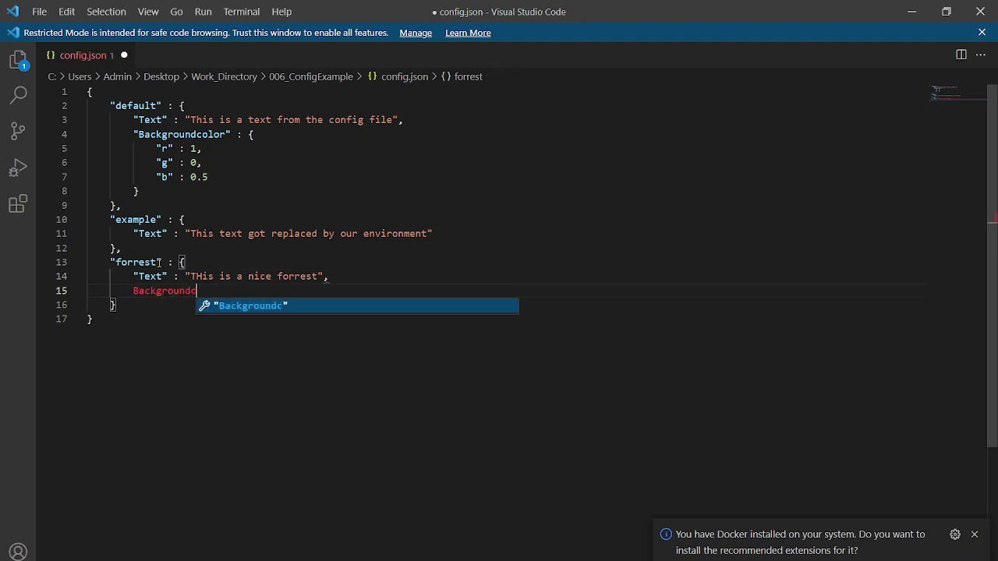
key("Tab")
key("Left")
key("Left")
key("Left")
key("Left")
key("Left")
key("Left")
key("Left")
key("Left")
key("Left")
key("Left")
key("Left")
key("Left")
key("Left")
key("Left")
key("Left")
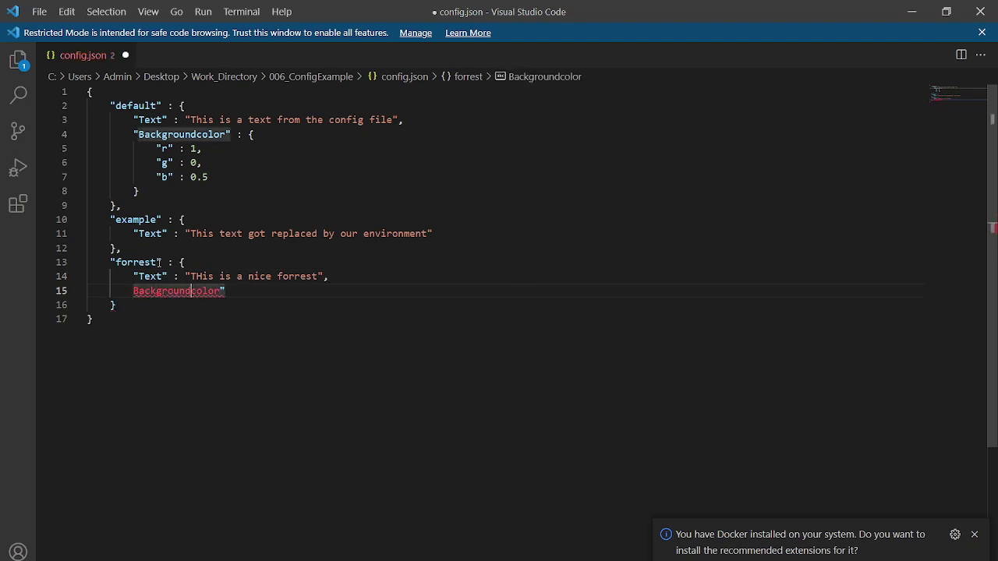
key("Right")
key("Right")
key("Right")
key("Right")
key("Right")
key("Right")
key("Right")
key("Right")
key("Right")
key("Right")
key("Right")
key("Right")
key("Right")
key("Right")
key("Right")
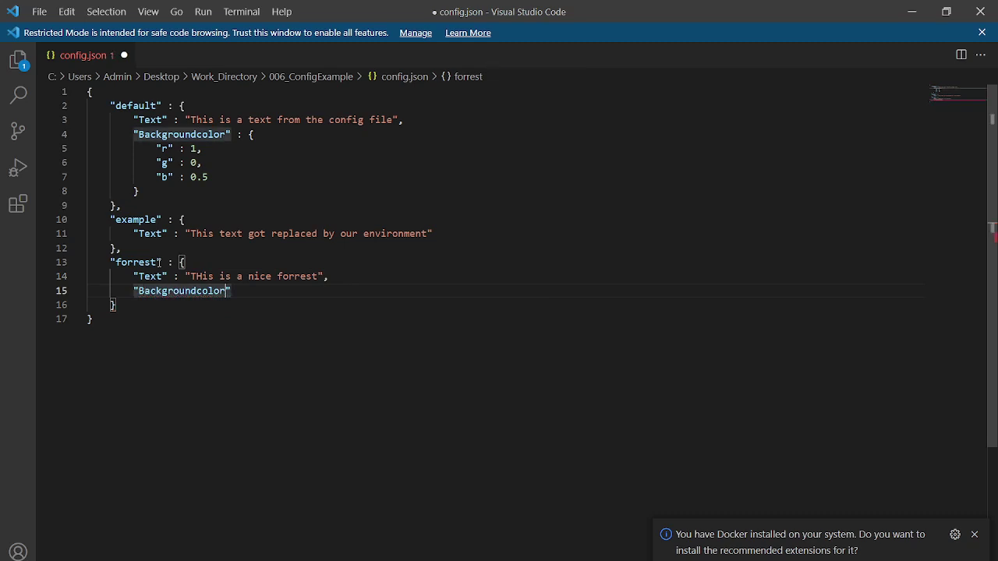
type(": {")
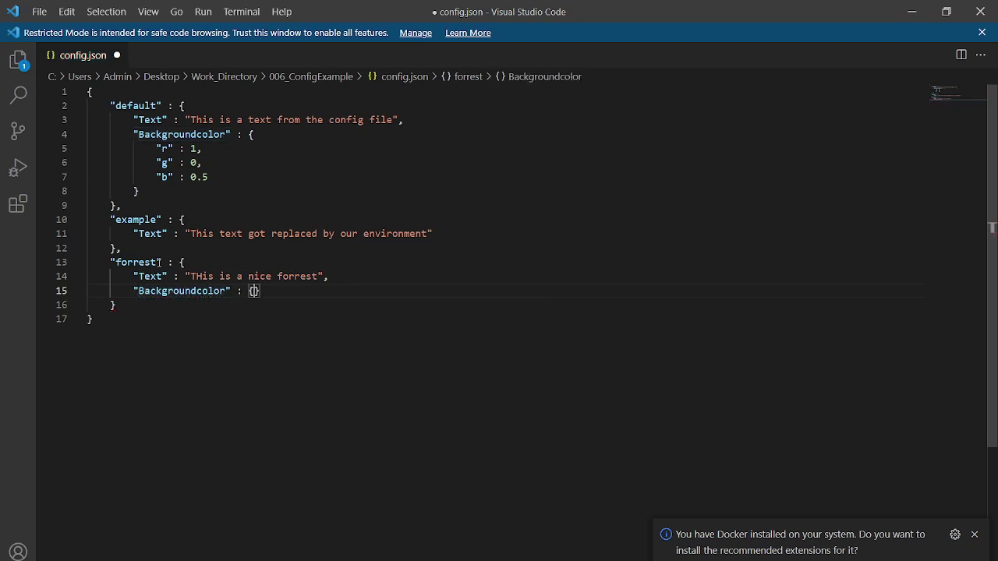
Step: Fill the "forrest" object's "Backgroundcolor" with "r" : 0, "g" : 1 and "b" : 0.1, and save config.json
key("Return")
type("\"")
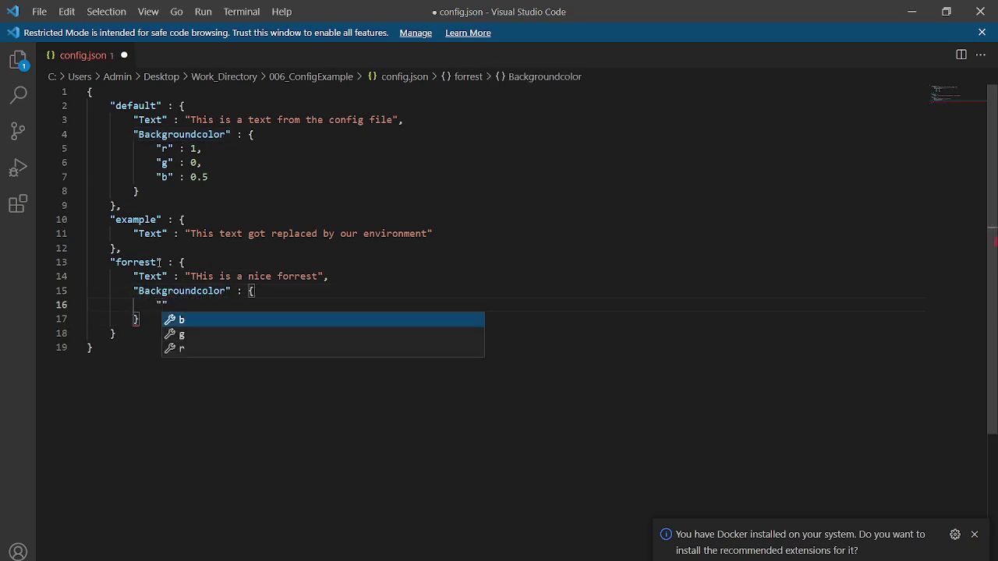
type("r\" : 0,")
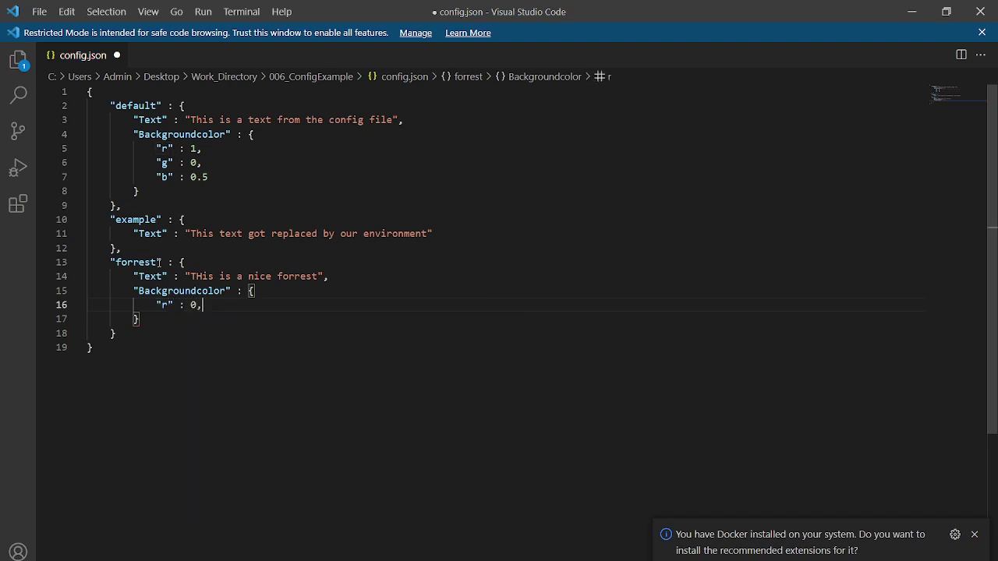
key("Return")
type("\"g\"")
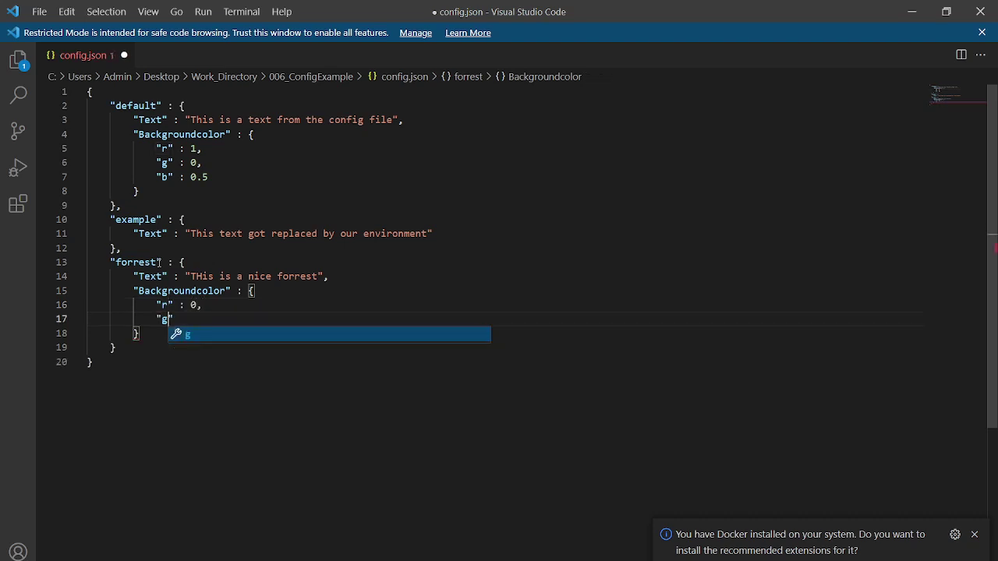
type(" : 1,")
key("Return")
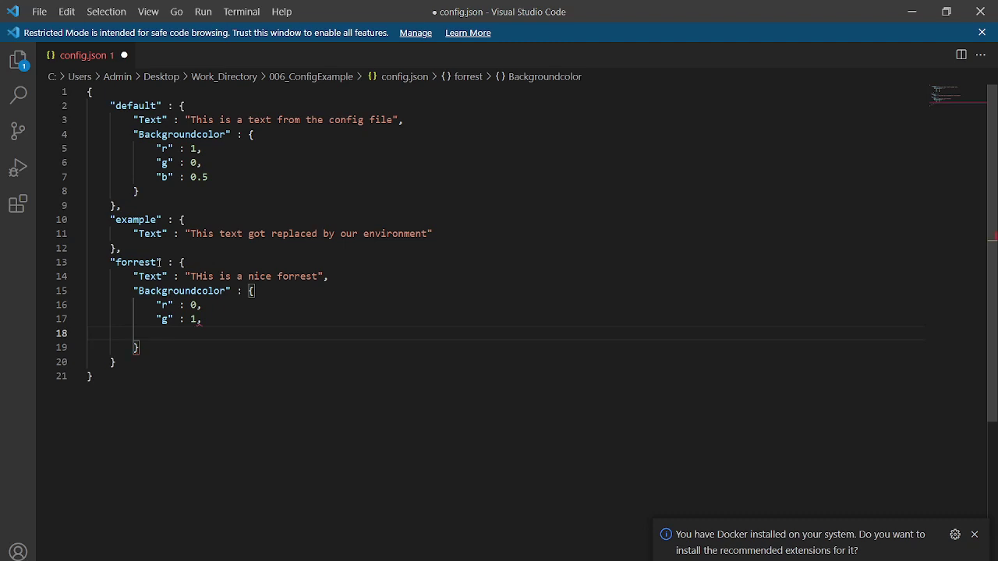
type("\"b\" : 0")
type(".1")
key("BackSpace")
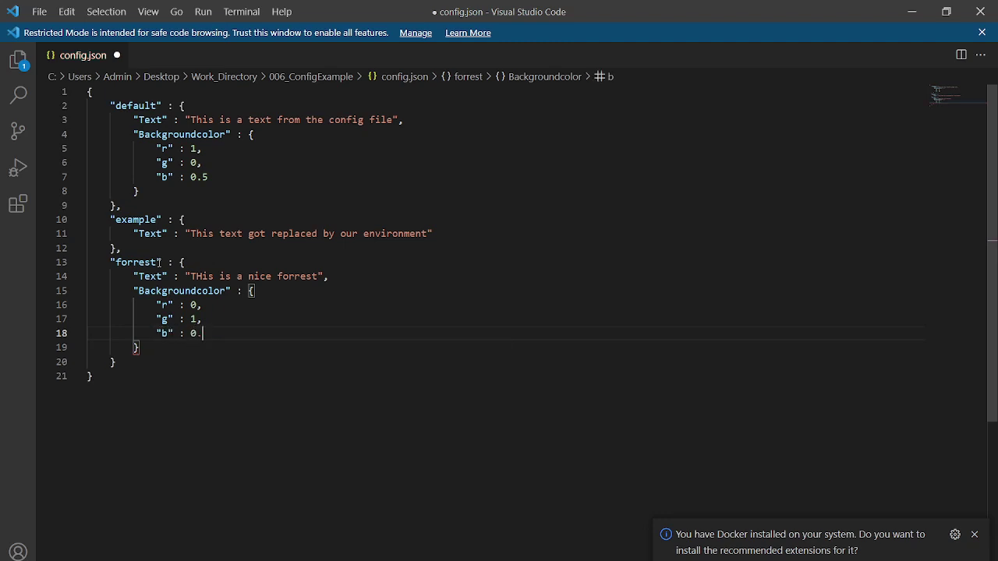
type("1")
key("ctrl+s")
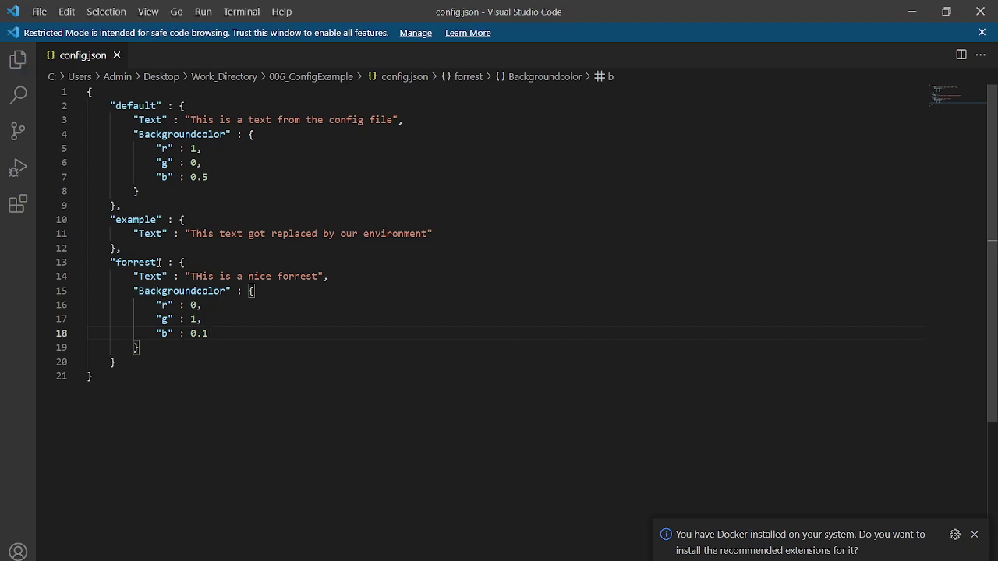
Step: Switch to the Command Prompt and set the TD_ENV environment variable to "forrest" with setx
key("alt+Tab")
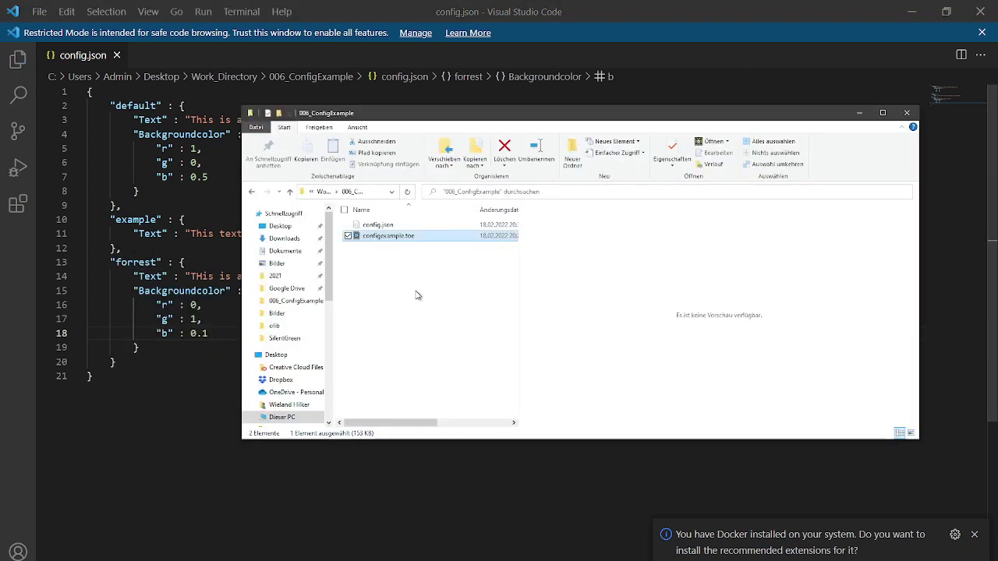
left_click_drag(475, 115, 656, 167)
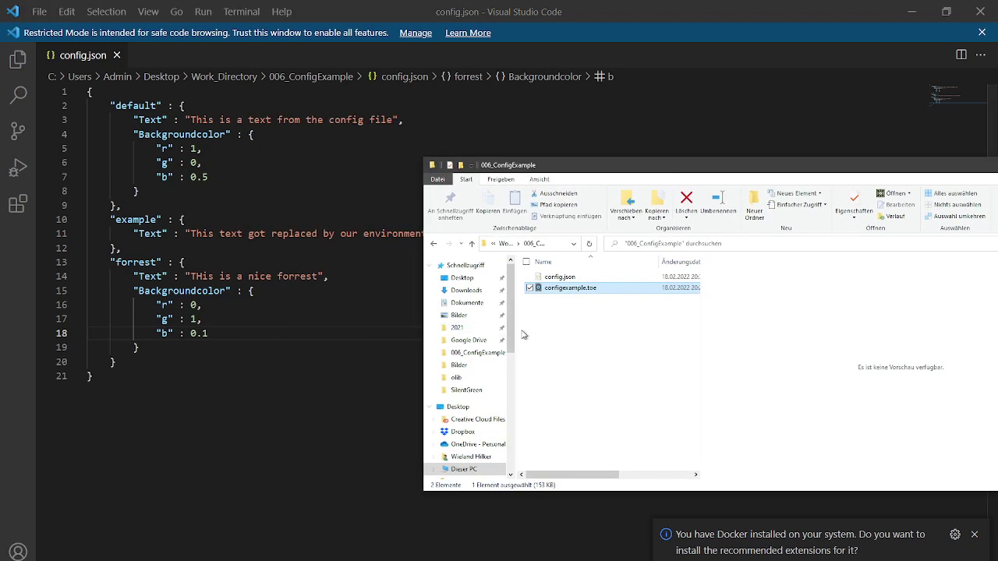
key("alt+Tab")
key("Tab")
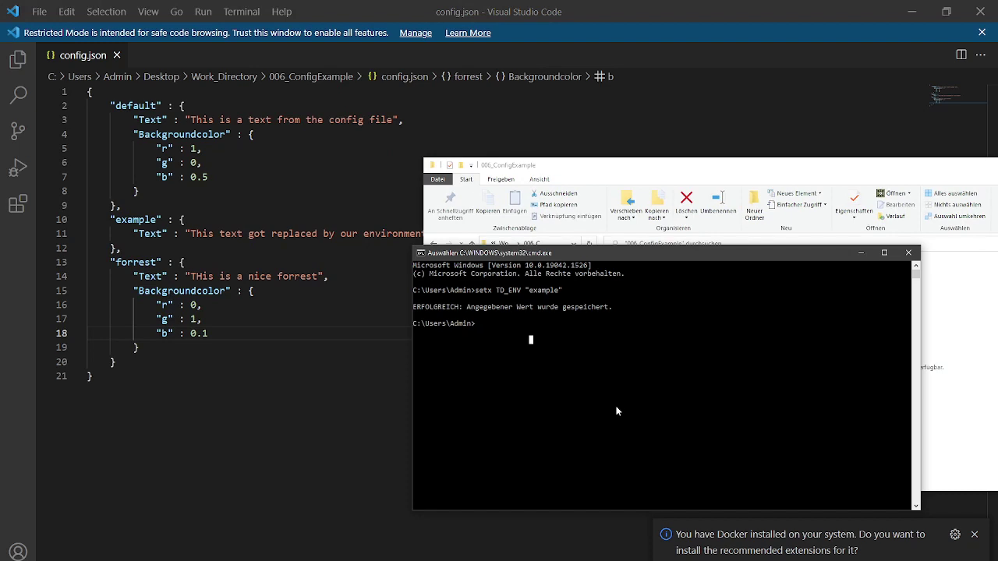
type("setx")
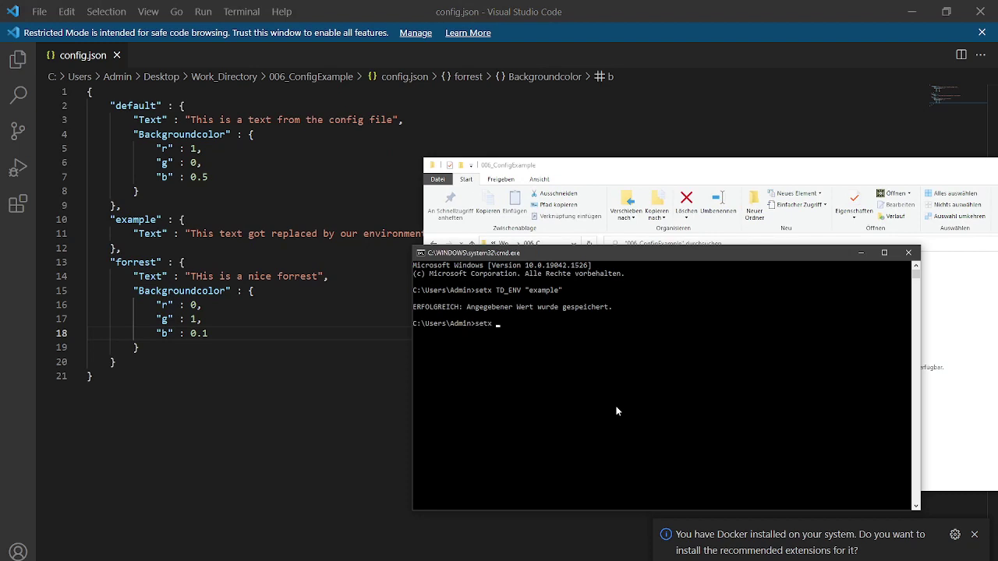
type(" TD_ENV \"forrest")
key("Return")
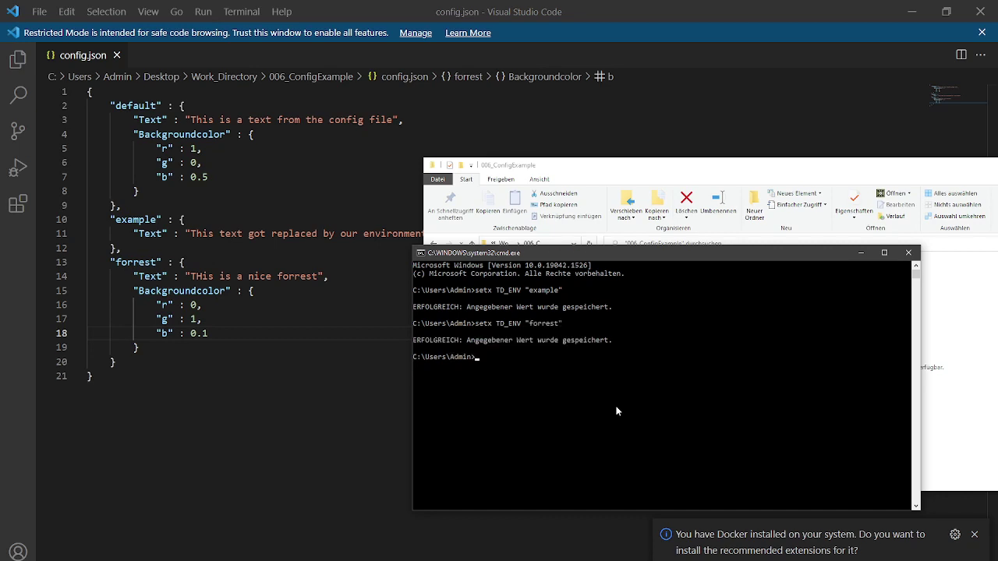
Step: Open configexample.toe from the 006_ConfigExample folder in File Explorer and examine the text and background color in the TouchDesigner network
left_click(775, 170)
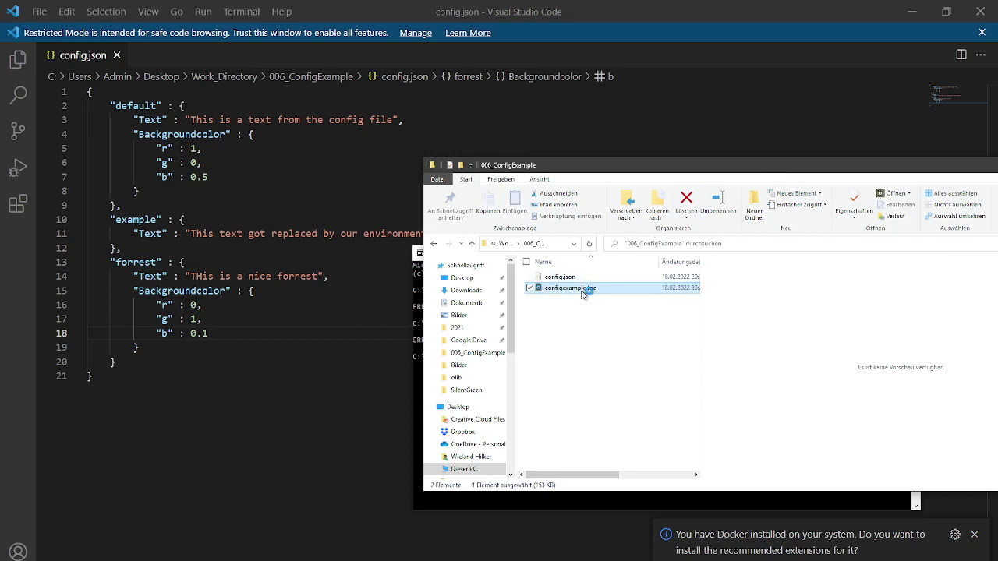
double_click(583, 294)
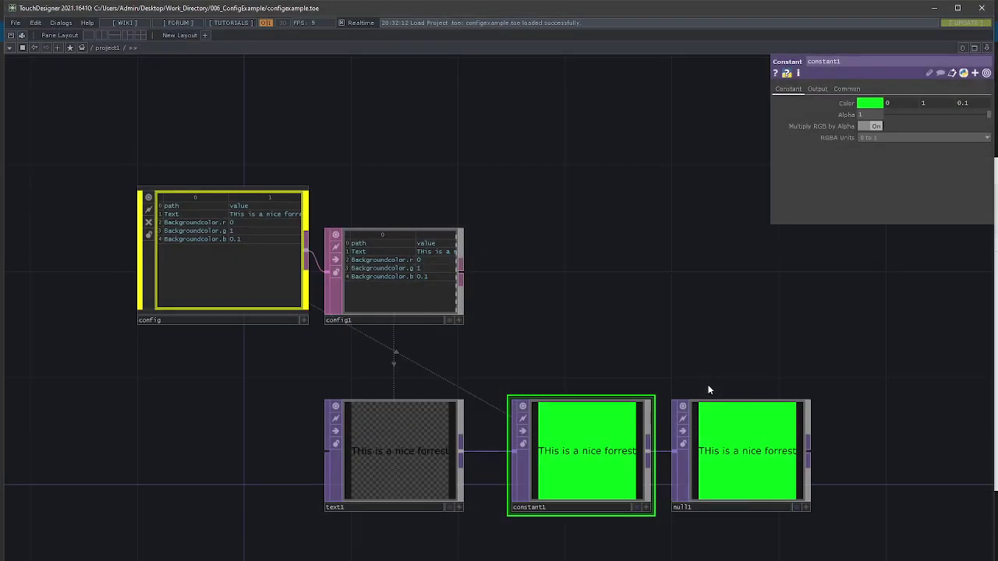
scroll(538, 409, "up", 3)
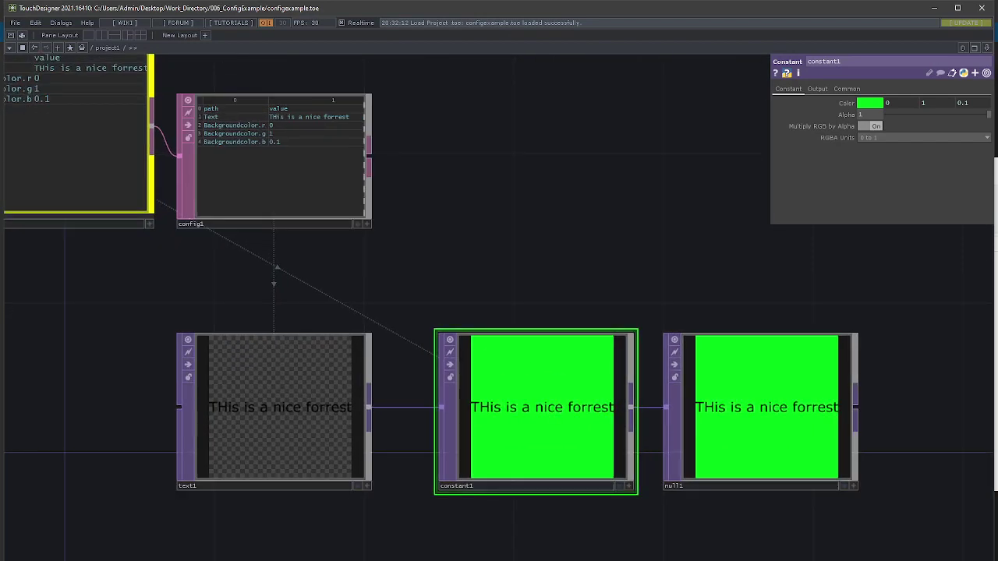